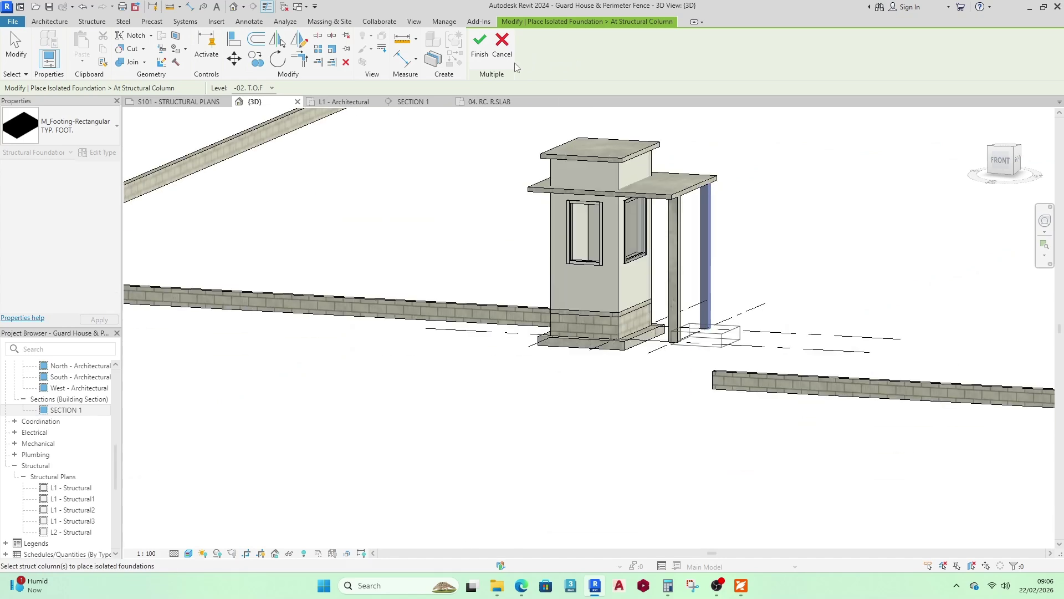
# Place TYP. FOOT. isolated footings under the two porch columns at level -02. T.O.F
pyautogui.click(480, 45)
pyautogui.click(674, 283)
pyautogui.click(480, 45)
pyautogui.rightClick(906, 257)
pyautogui.click(931, 268)
pyautogui.click(699, 362)
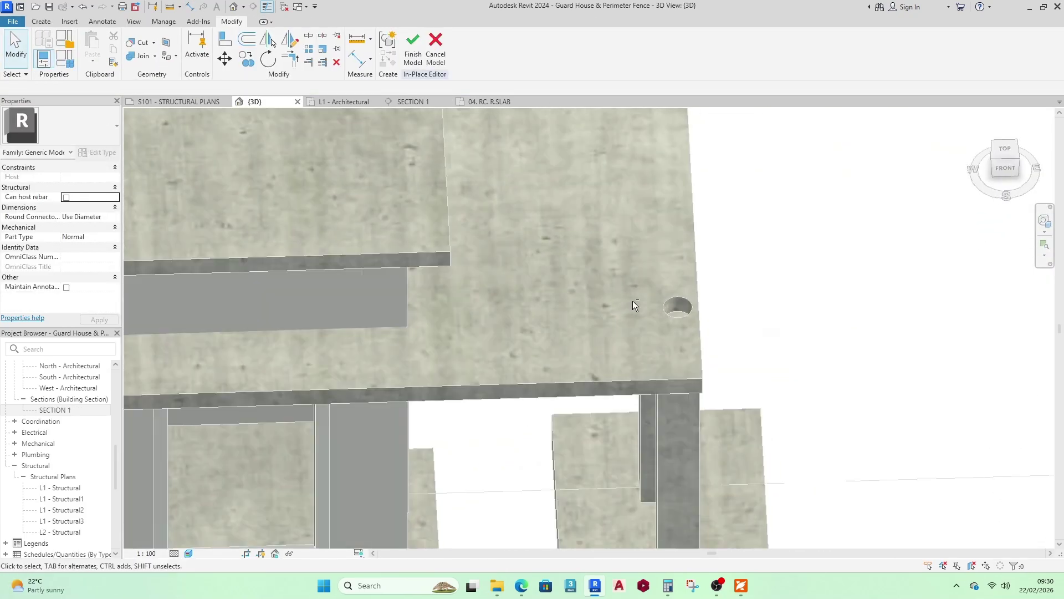
# Lower the shape point in the middle of the porch roof slab to an elevation of 2720
pyautogui.click(413, 101)
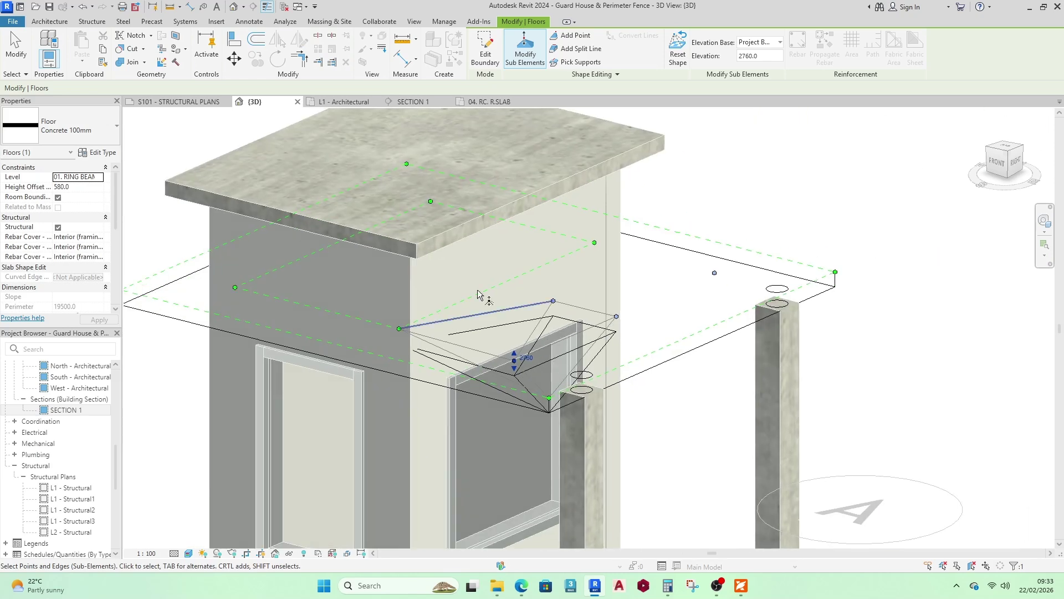
pyautogui.click(525, 53)
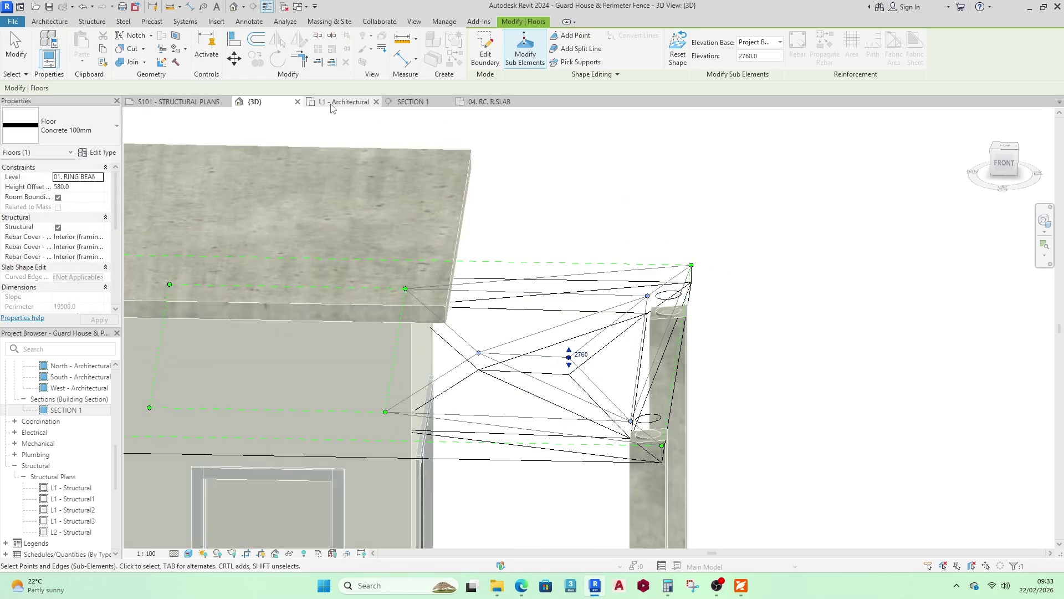
pyautogui.press('Escape')
pyautogui.press('Escape')
pyautogui.keyDown('shift'); pyautogui.moveTo(703, 247); pyautogui.dragTo(672, 305, button='middle'); pyautogui.keyUp('shift')
pyautogui.scroll(1, 487, 259)
pyautogui.click(487, 259)
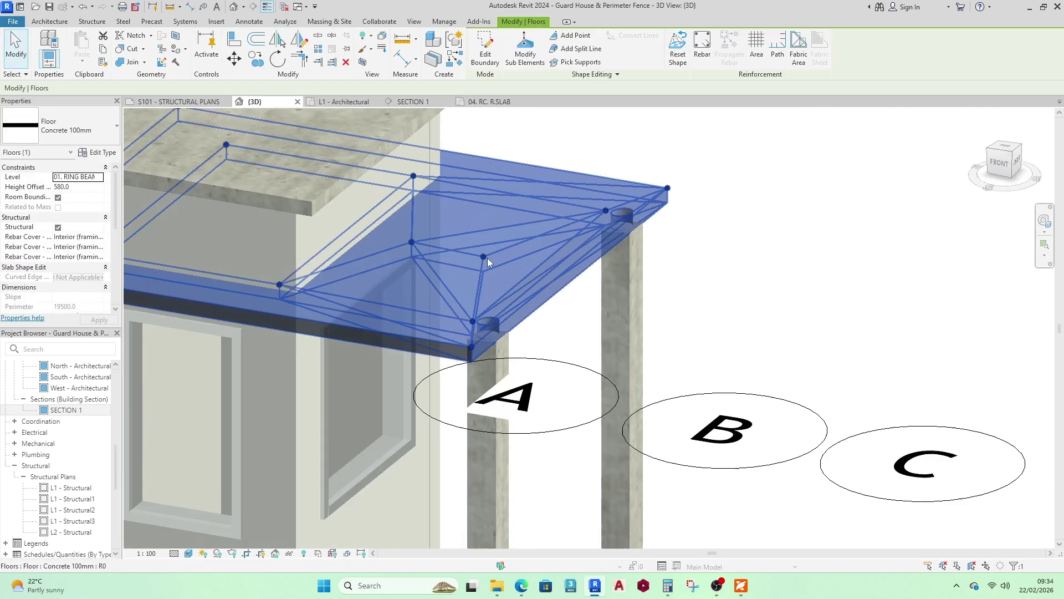
pyautogui.click(485, 257)
pyautogui.scroll(5, 483, 259)
pyautogui.moveTo(481, 266); pyautogui.dragTo(481, 271)
pyautogui.scroll(-5, 465, 275)
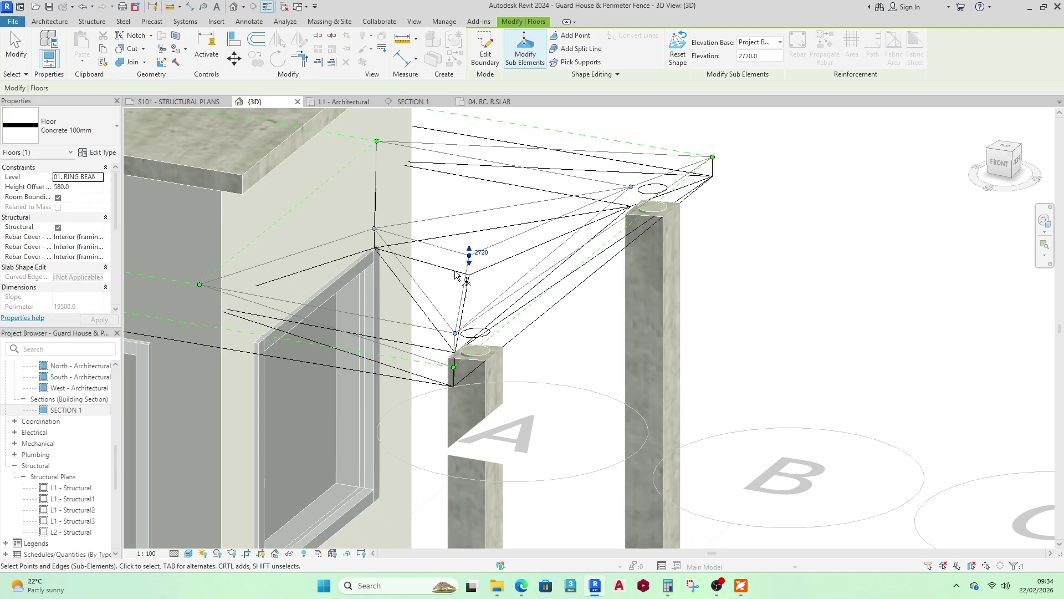
# Raise another shape point of the porch roof slab slightly and leave sub-element editing
pyautogui.press('Escape')
pyautogui.press('Escape')
pyautogui.keyDown('shift'); pyautogui.moveTo(789, 285); pyautogui.dragTo(588, 272, button='middle'); pyautogui.keyUp('shift')
pyautogui.scroll(4, 571, 222)
pyautogui.click(567, 168)
pyautogui.click(525, 50)
pyautogui.moveTo(581, 230); pyautogui.dragTo(581, 220)
pyautogui.scroll(-5, 588, 232)
pyautogui.press('Escape')
pyautogui.press('Escape')
pyautogui.keyDown('shift'); pyautogui.moveTo(693, 289); pyautogui.dragTo(848, 277, button='middle'); pyautogui.keyUp('shift')
pyautogui.scroll(-3, 887, 311)
pyautogui.click(800, 271)
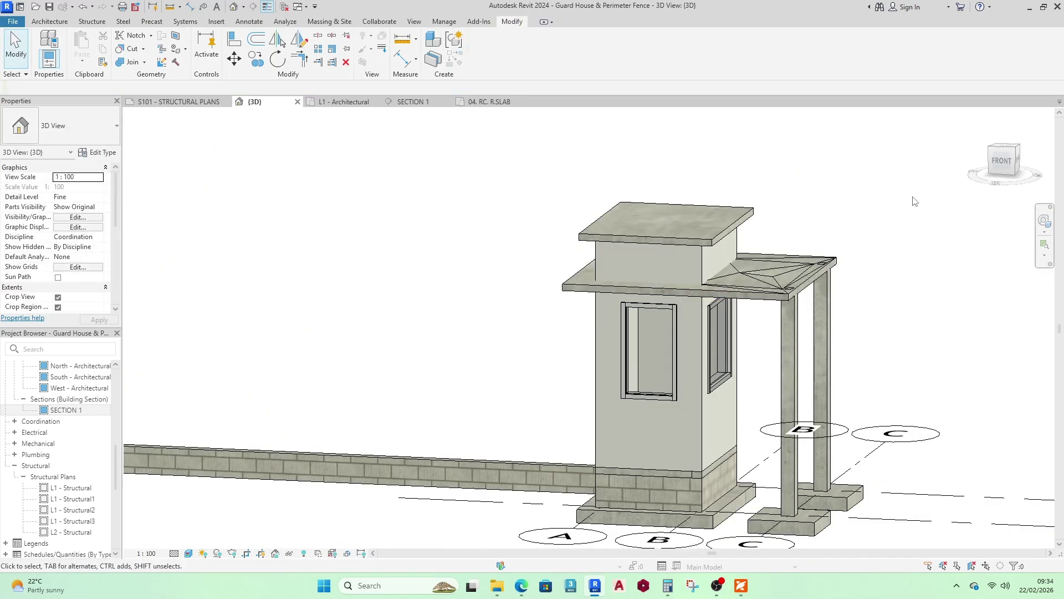
# From the back, adjust the roof slab's shape point beside the porch column to an elevation of 2785
pyautogui.keyDown('shift'); pyautogui.moveTo(915, 201); pyautogui.dragTo(508, 347, button='middle'); pyautogui.keyUp('shift')
pyautogui.scroll(5, 532, 332)
pyautogui.keyDown('shift'); pyautogui.moveTo(598, 410); pyautogui.dragTo(691, 359, button='middle'); pyautogui.keyUp('shift')
pyautogui.click(776, 383)
pyautogui.scroll(3, 837, 361)
pyautogui.moveTo(837, 360); pyautogui.dragTo(691, 357, button='middle')
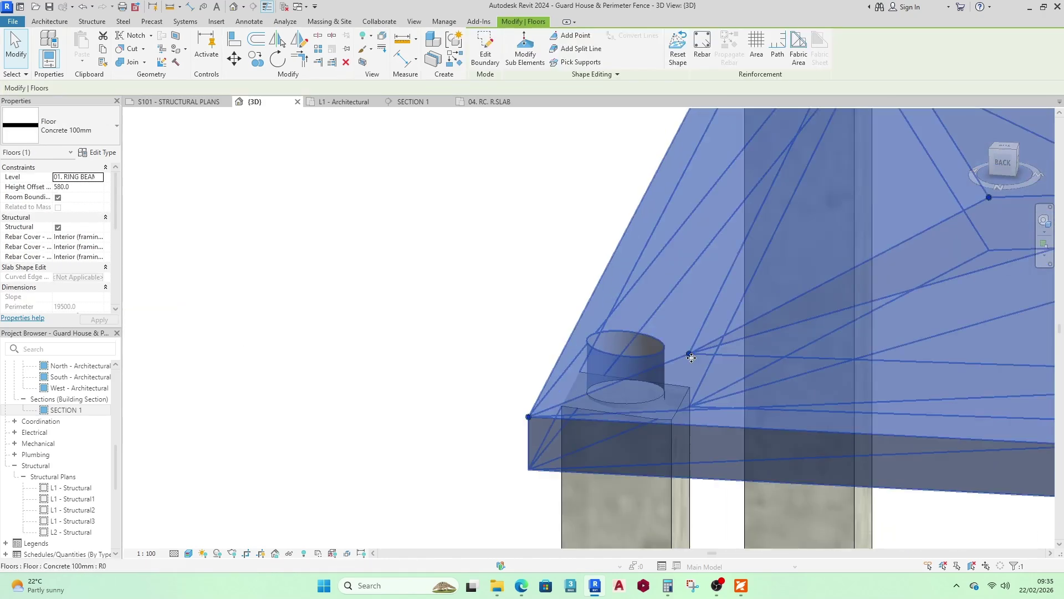
pyautogui.scroll(3, 692, 344)
pyautogui.moveTo(686, 366); pyautogui.dragTo(684, 358)
pyautogui.scroll(-4, 685, 351)
pyautogui.moveTo(685, 350); pyautogui.dragTo(501, 395, button='middle')
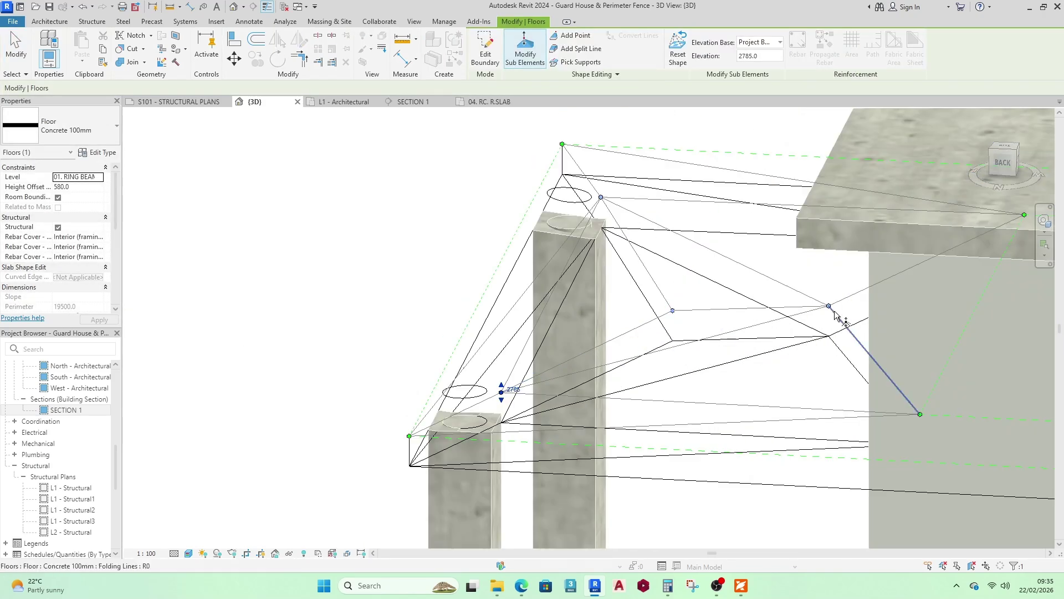
# Set the elevation of the slab shape point beside the porch column to 2780
pyautogui.scroll(2, 502, 404)
pyautogui.click(499, 360)
pyautogui.scroll(-1, 460, 349)
pyautogui.moveTo(434, 343); pyautogui.dragTo(352, 261, button='middle')
pyautogui.scroll(3, 424, 291)
pyautogui.click(427, 263)
pyautogui.write('27')
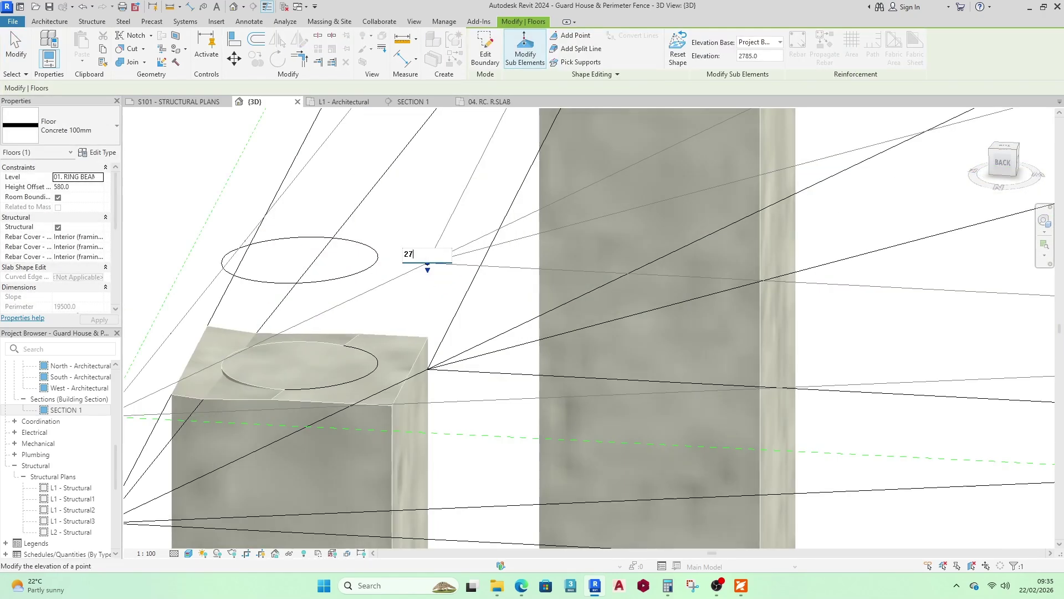
pyautogui.write('80')
pyautogui.press('Return')
# In the 04. RC. R.SLAB plan, move that slab shape point to the centre of the circular opening over the column
pyautogui.scroll(-4, 333, 244)
pyautogui.keyDown('shift'); pyautogui.moveTo(388, 310); pyautogui.dragTo(586, 317, button='middle'); pyautogui.keyUp('shift')
pyautogui.click(490, 102)
pyautogui.click(575, 182)
pyautogui.scroll(5, 576, 181)
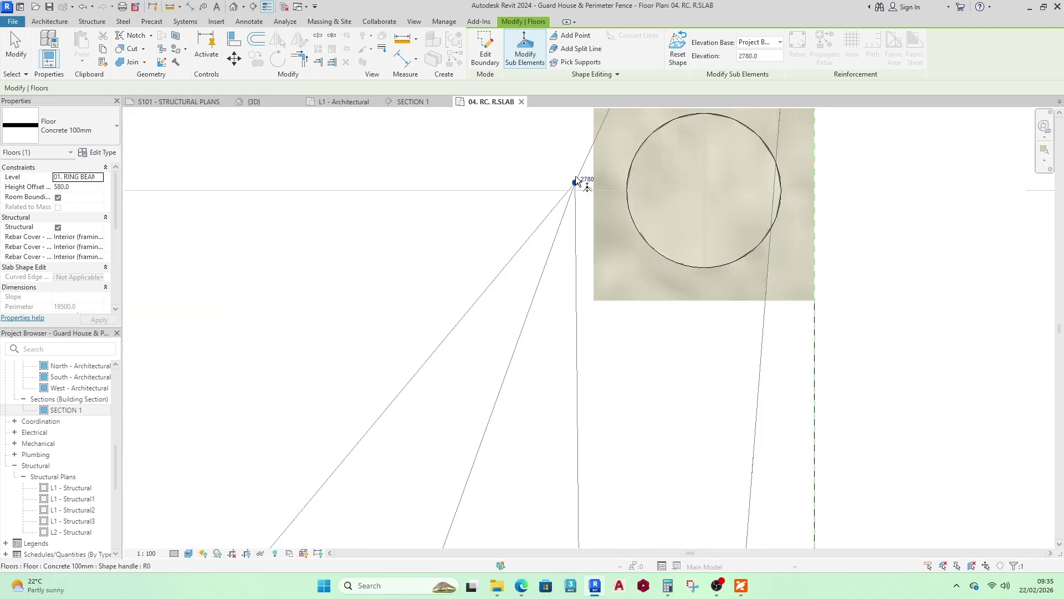
pyautogui.moveTo(575, 182); pyautogui.dragTo(778, 202)
pyautogui.scroll(2, 628, 186)
pyautogui.scroll(-4, 683, 277)
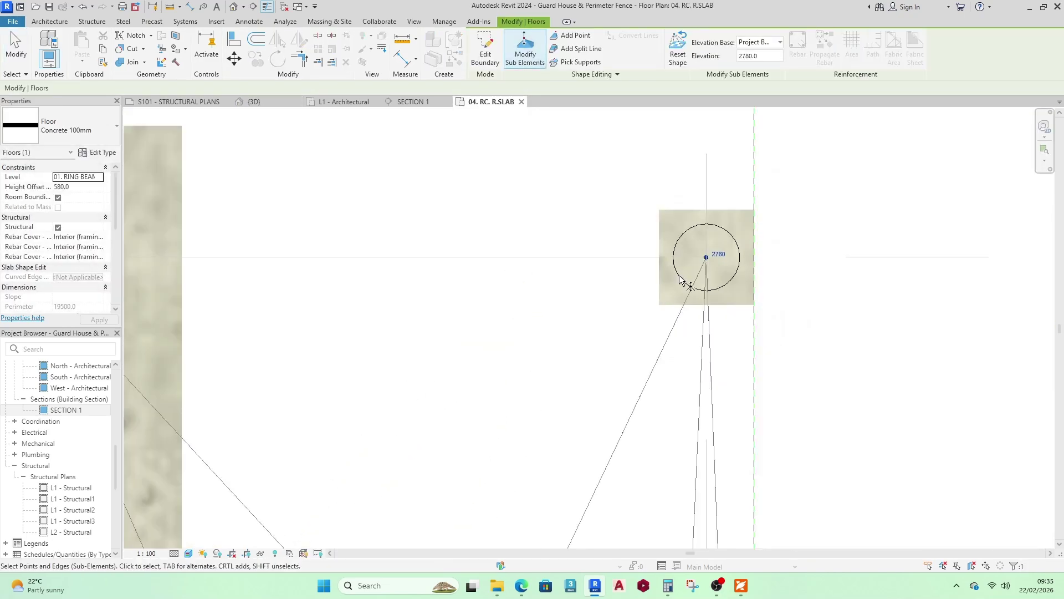
# Check the reshaped porch roof slab in 3D, including the shape point beside the front column
pyautogui.click(254, 102)
pyautogui.press('Escape')
pyautogui.press('Escape')
pyautogui.scroll(-3, 622, 321)
pyautogui.scroll(1, 617, 297)
pyautogui.keyDown('shift'); pyautogui.moveTo(519, 307); pyautogui.dragTo(565, 288, button='middle'); pyautogui.keyUp('shift')
pyautogui.scroll(2, 443, 244)
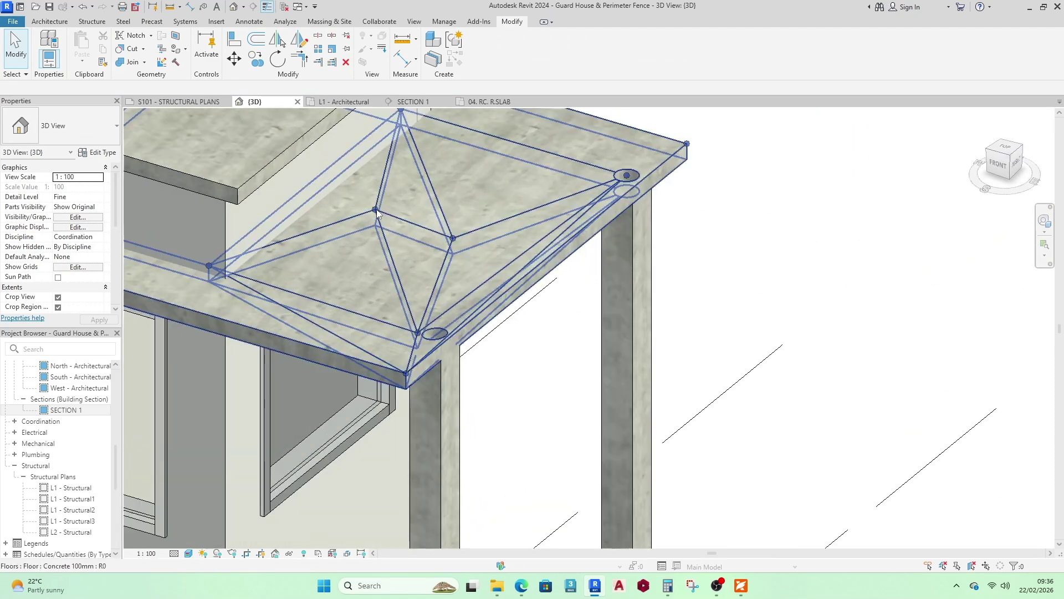
pyautogui.click(377, 213)
pyautogui.scroll(3, 416, 310)
pyautogui.scroll(-2, 520, 380)
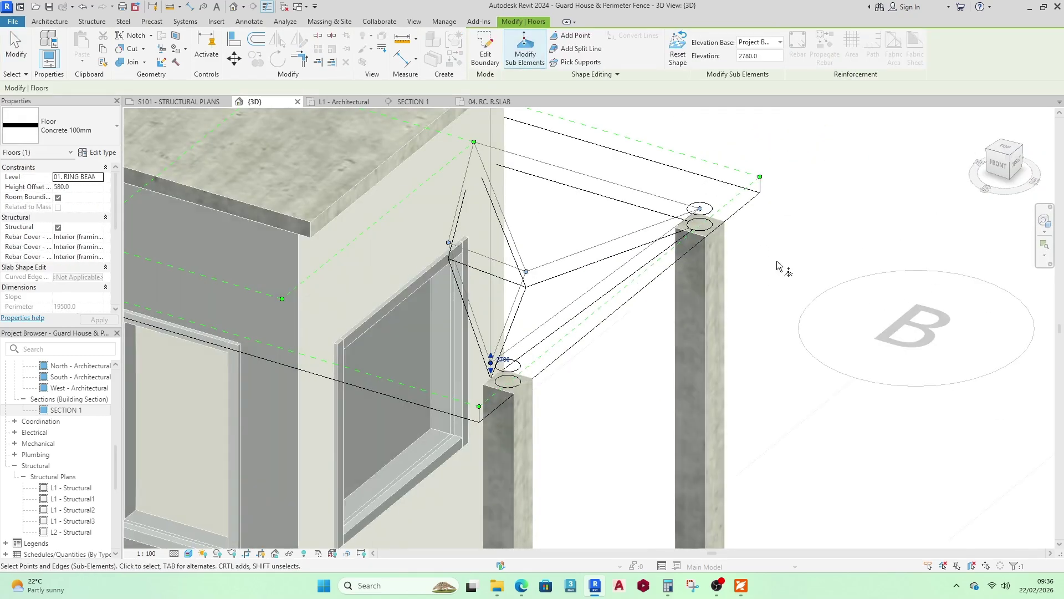
pyautogui.press('Escape')
pyautogui.press('Escape')
# Set the elevation of the slab shape points at the porch columns to 2775
pyautogui.scroll(1, 779, 267)
pyautogui.click(776, 310)
pyautogui.click(525, 49)
pyautogui.click(843, 222)
pyautogui.click(508, 267)
pyautogui.scroll(-2, 375, 338)
pyautogui.scroll(1, 476, 276)
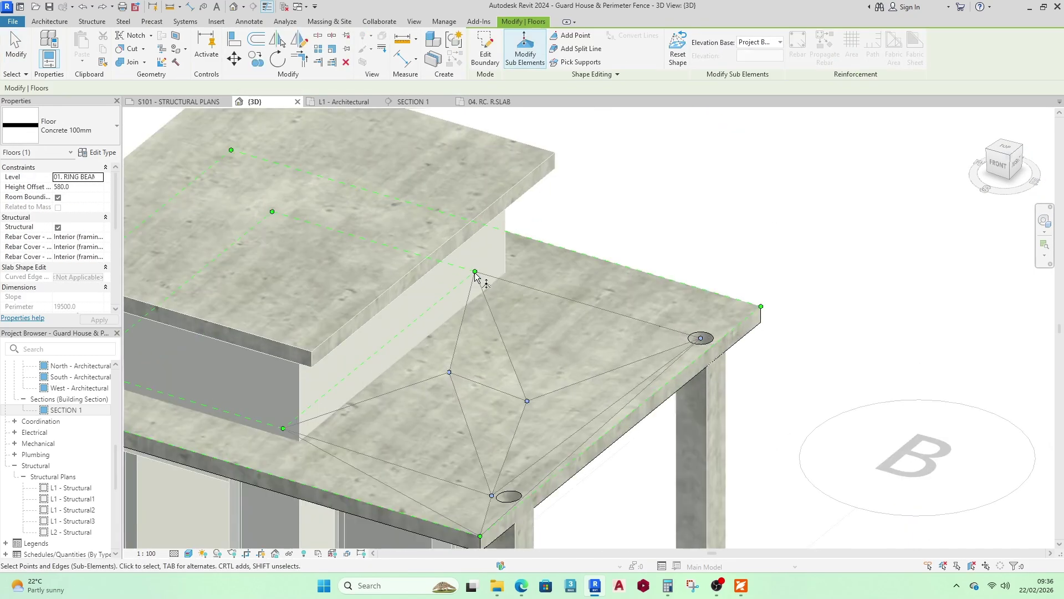
pyautogui.scroll(2, 454, 506)
pyautogui.click(583, 322)
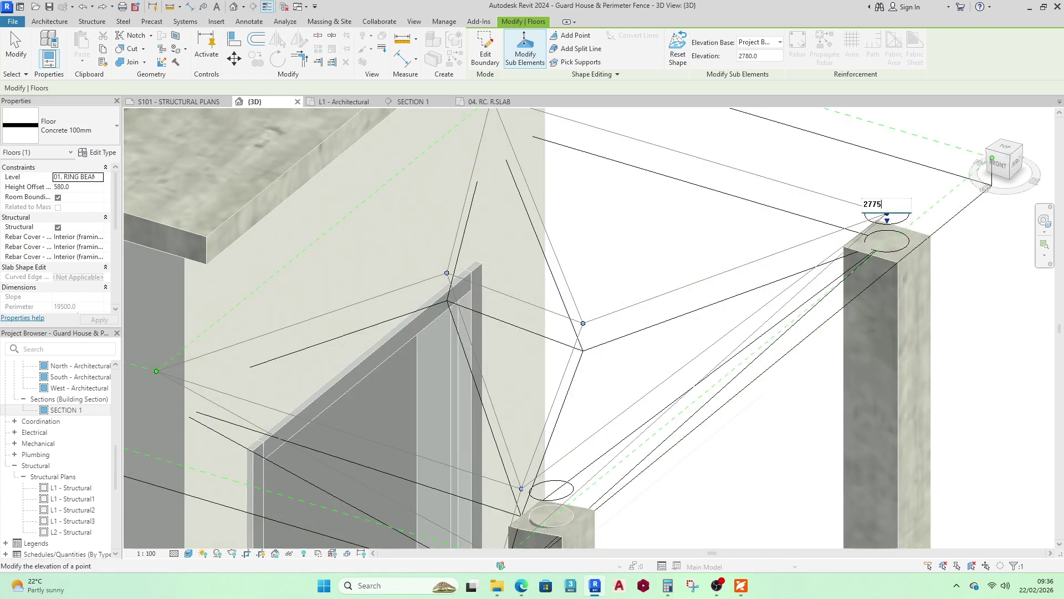
pyautogui.scroll(2, 618, 336)
pyautogui.click(581, 380)
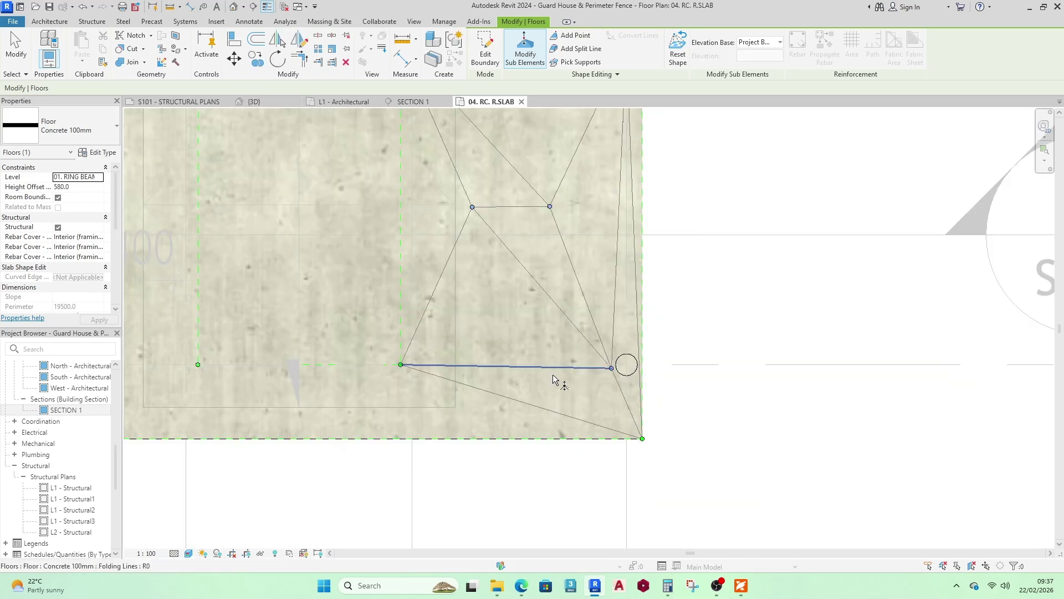
# Move the front column's slab shape point to the centre of its circular opening in the roof slab plan
pyautogui.scroll(4, 713, 338)
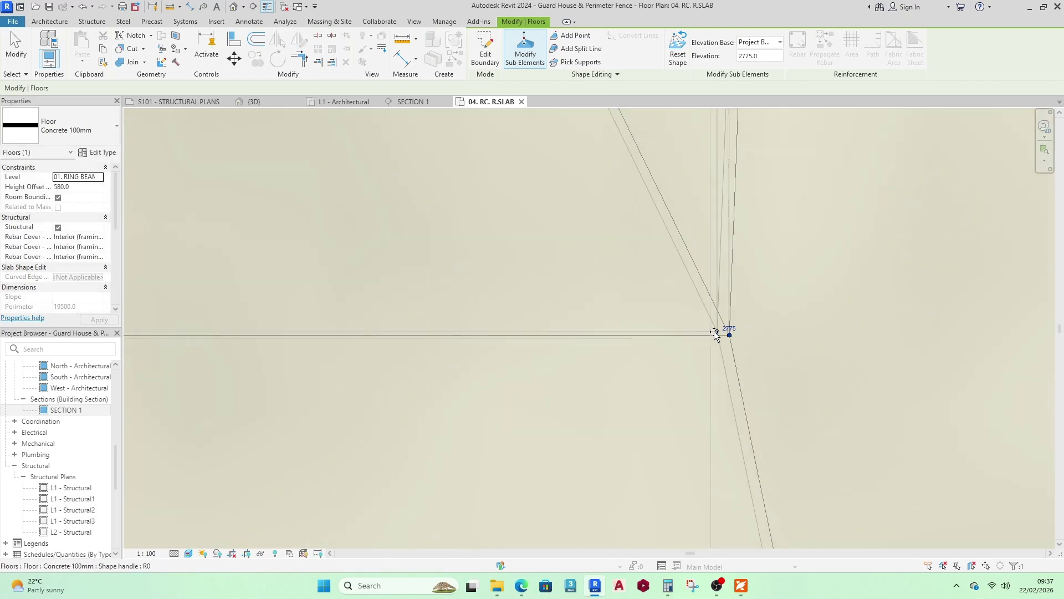
pyautogui.scroll(-6, 715, 332)
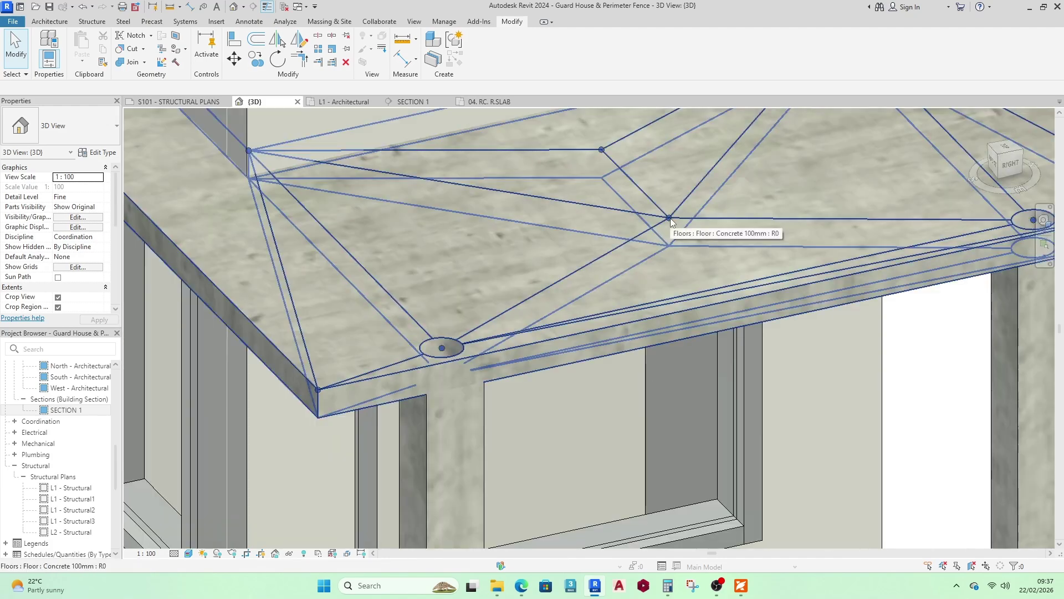
pyautogui.click(609, 227)
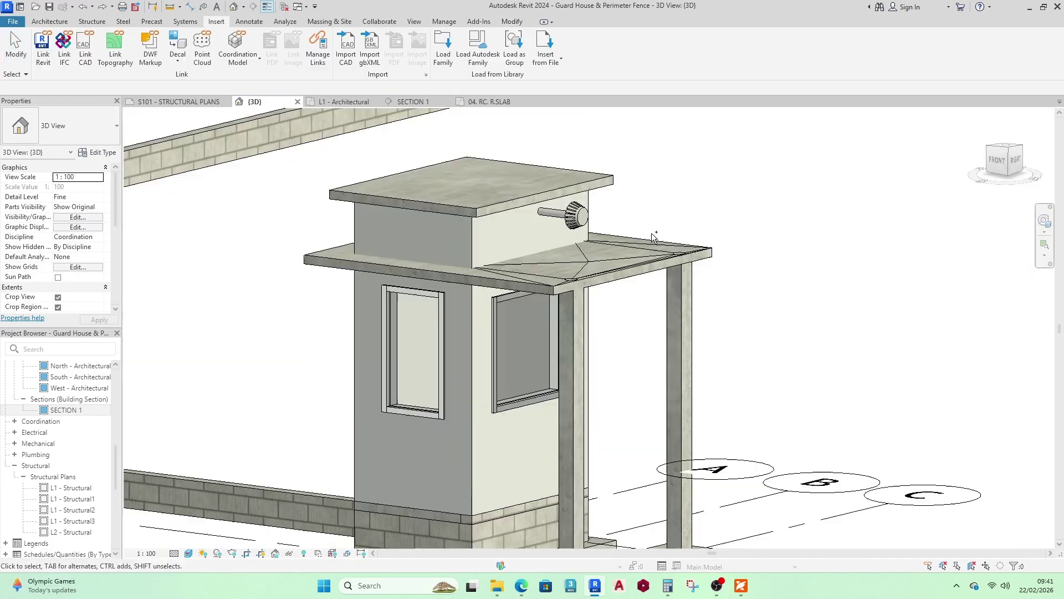
pyautogui.scroll(3, 555, 284)
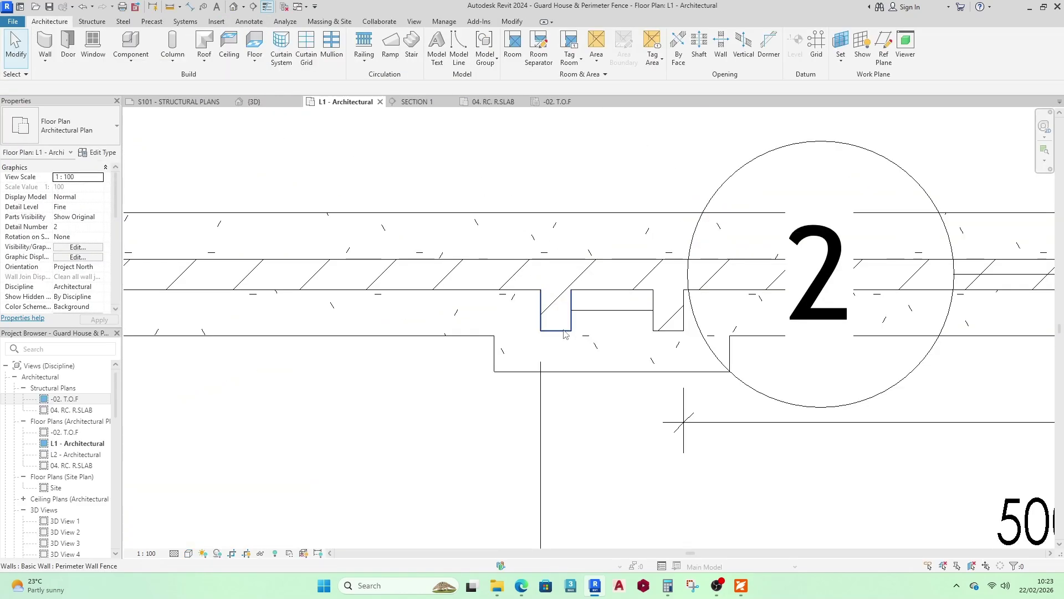
# Mirror a copy of the pier walls and their strip footing about the perimeter wall's centreline
pyautogui.click(564, 334)
pyautogui.scroll(-3, 475, 318)
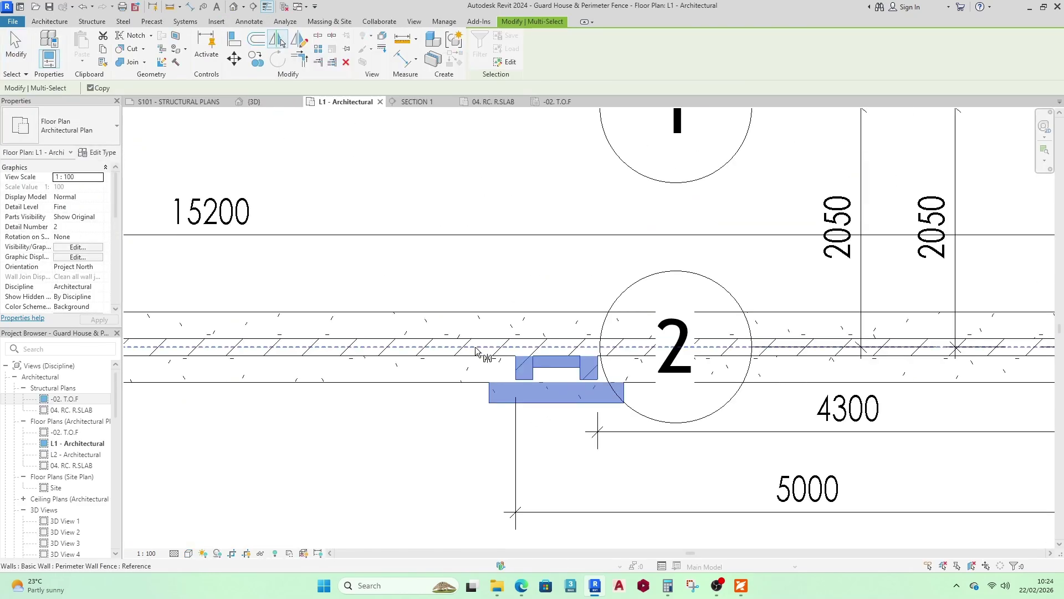
pyautogui.press('Escape')
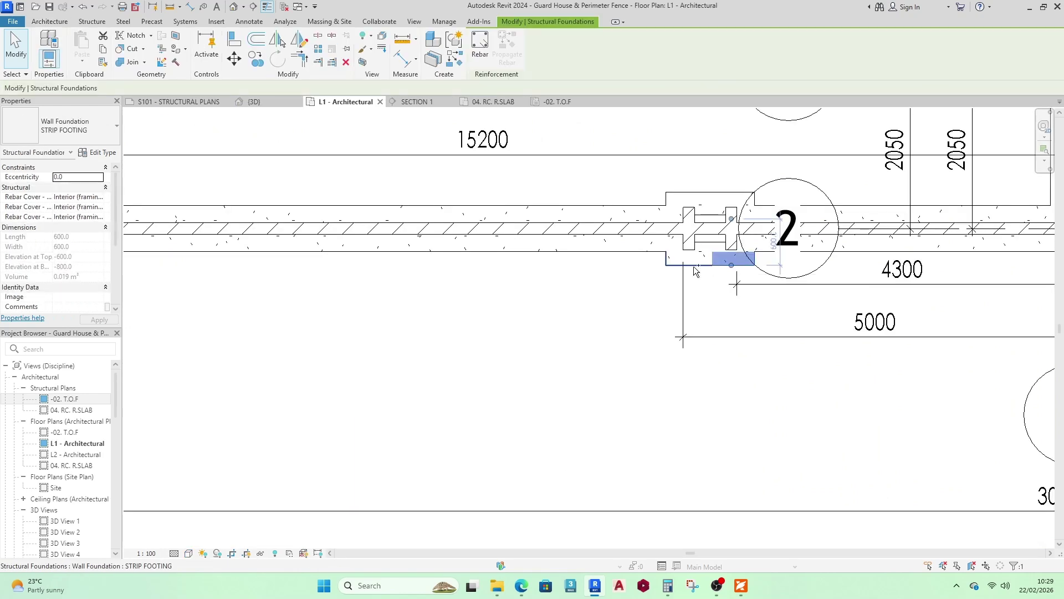
# Select the strip footings on both sides of the pier at grid 2 together
pyautogui.scroll(3, 743, 256)
pyautogui.keyDown('ctrl'); pyautogui.click(701, 171); pyautogui.keyUp('ctrl')
pyautogui.scroll(-3, 442, 337)
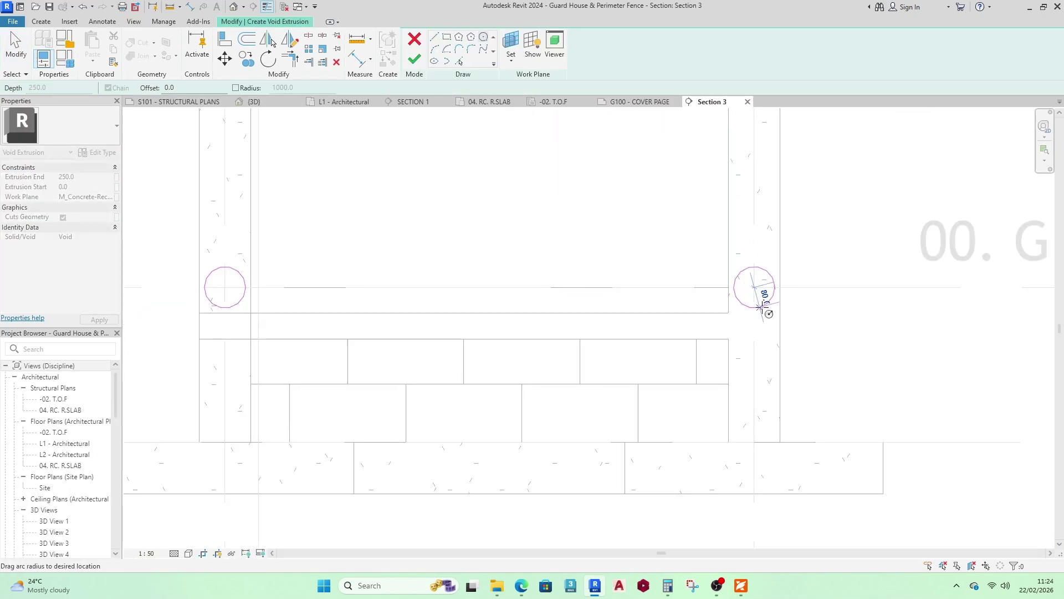
# Finish the void extrusion of two 80 mm radius circles on the porch columns and start cutting the columns with it
pyautogui.click(414, 58)
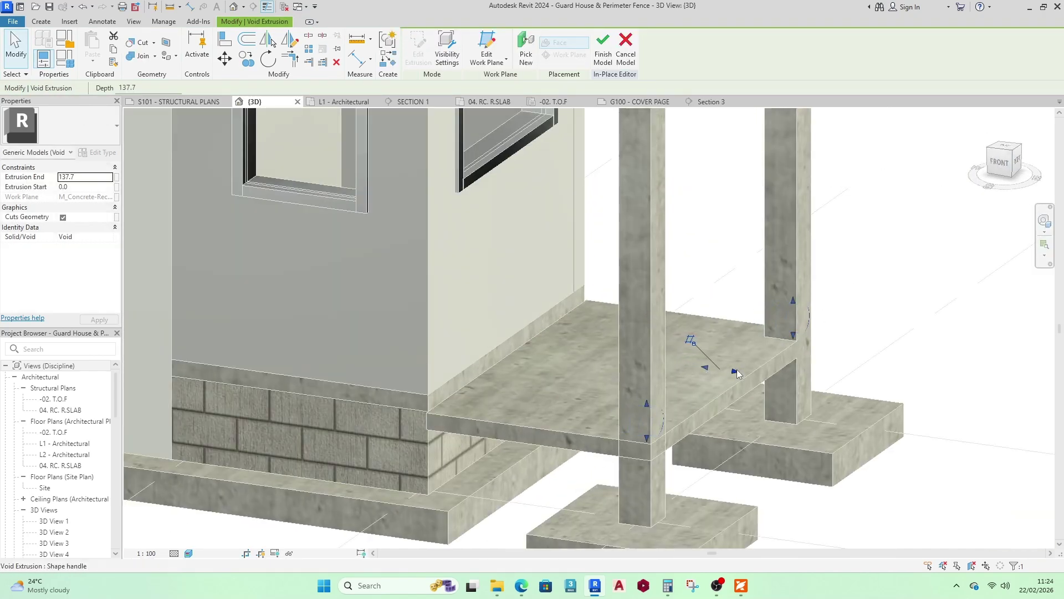
pyautogui.scroll(-5, 646, 300)
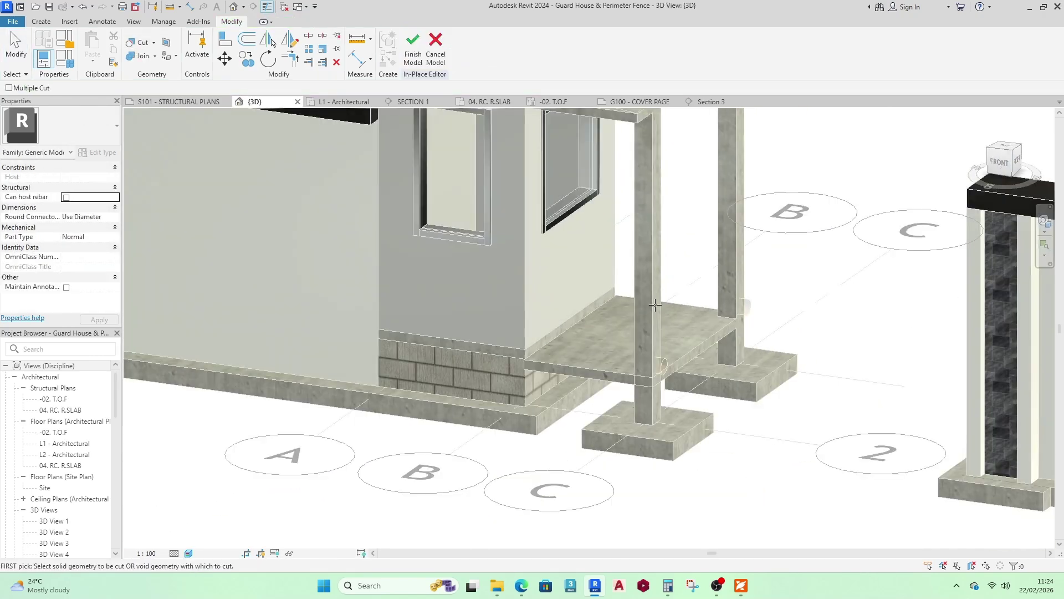
pyautogui.scroll(6, 662, 313)
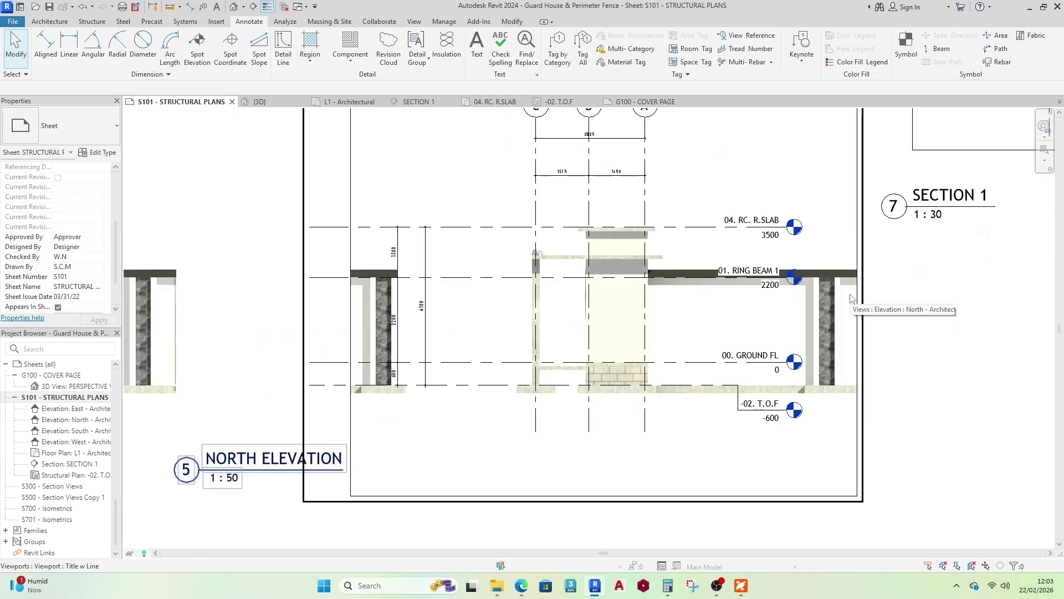
# Position the North Elevation viewport beneath the East Elevation on sheet S101
pyautogui.scroll(2, 473, 255)
pyautogui.scroll(-4, 472, 255)
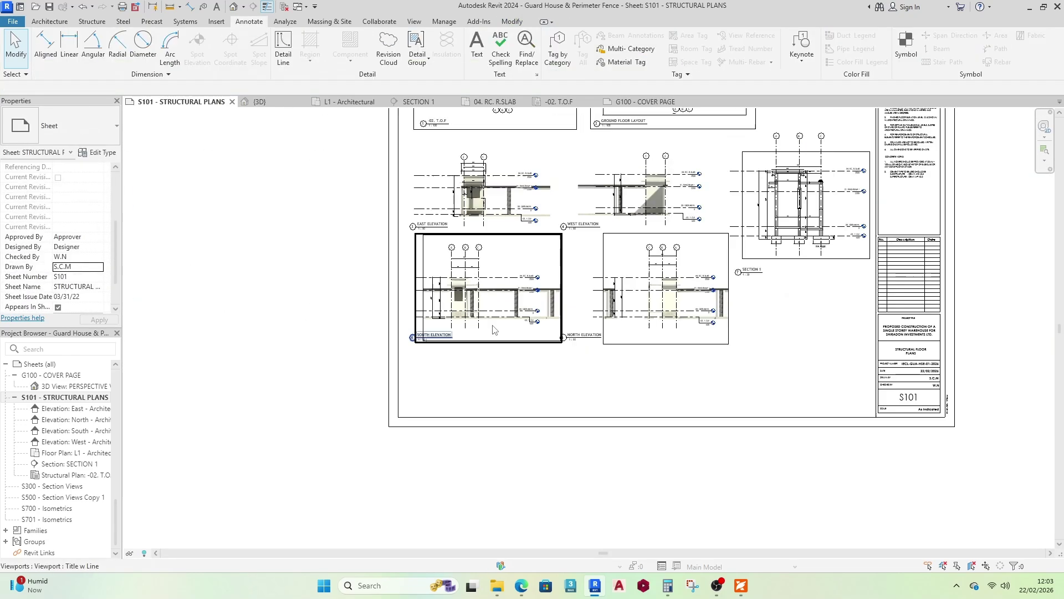
pyautogui.scroll(4, 449, 465)
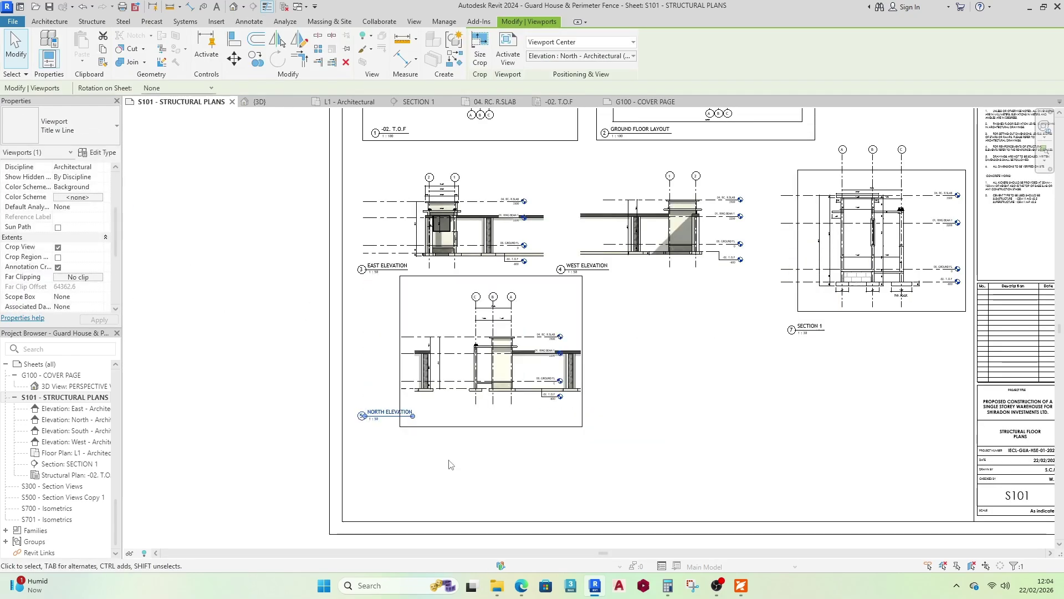
pyautogui.press('Left')
pyautogui.press('Left')
pyautogui.press('Left')
pyautogui.click(472, 492)
pyautogui.scroll(-4, 373, 428)
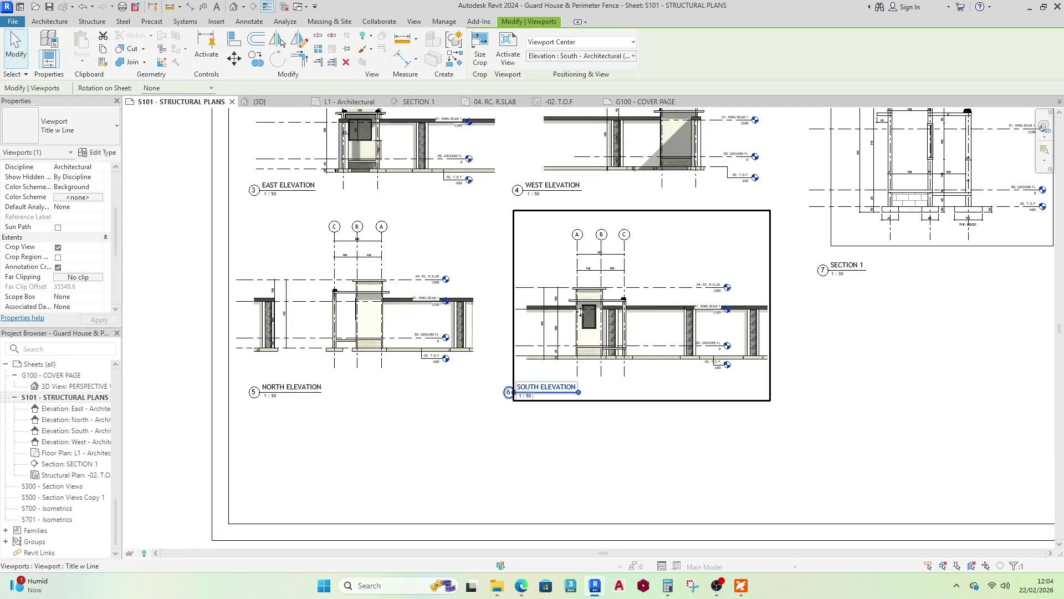
pyautogui.scroll(-3, 540, 278)
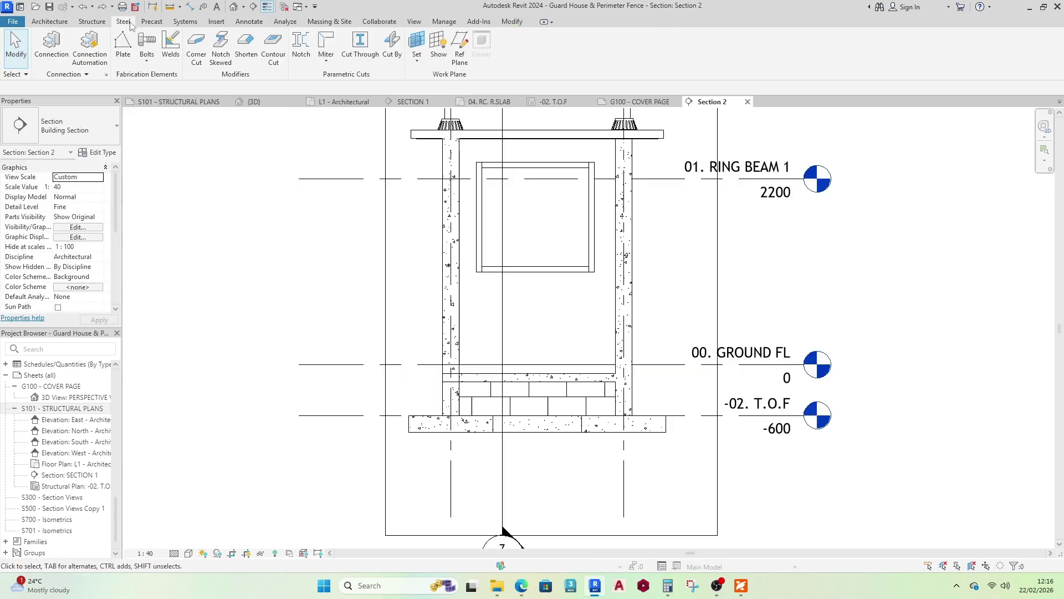
# Place Y12 rebar of shape M_02 in the column footing in Section 2, with a maximum spacing of 200 mm
pyautogui.click(556, 314)
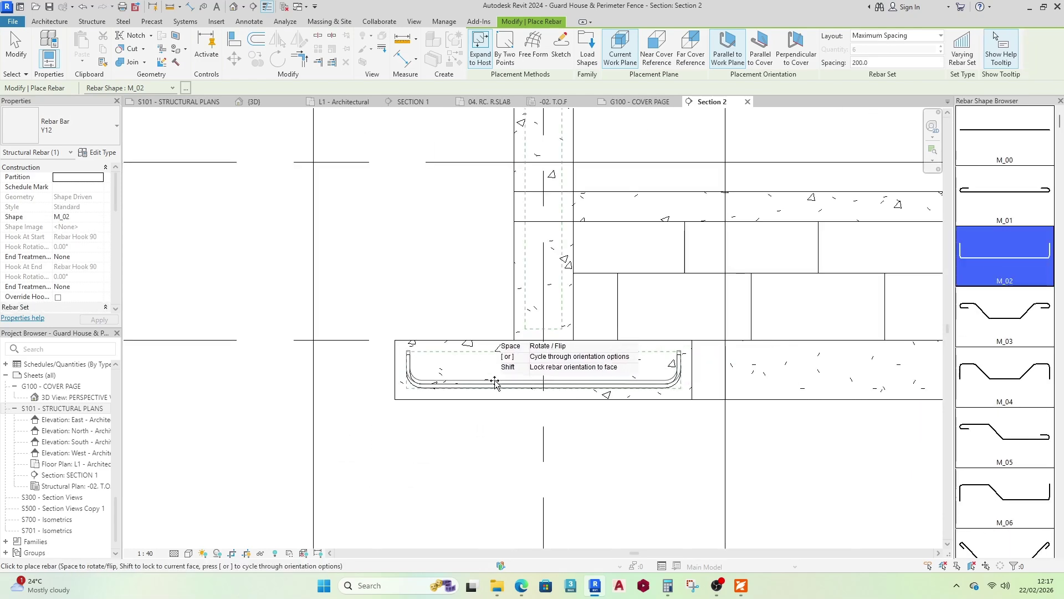
pyautogui.press('Escape')
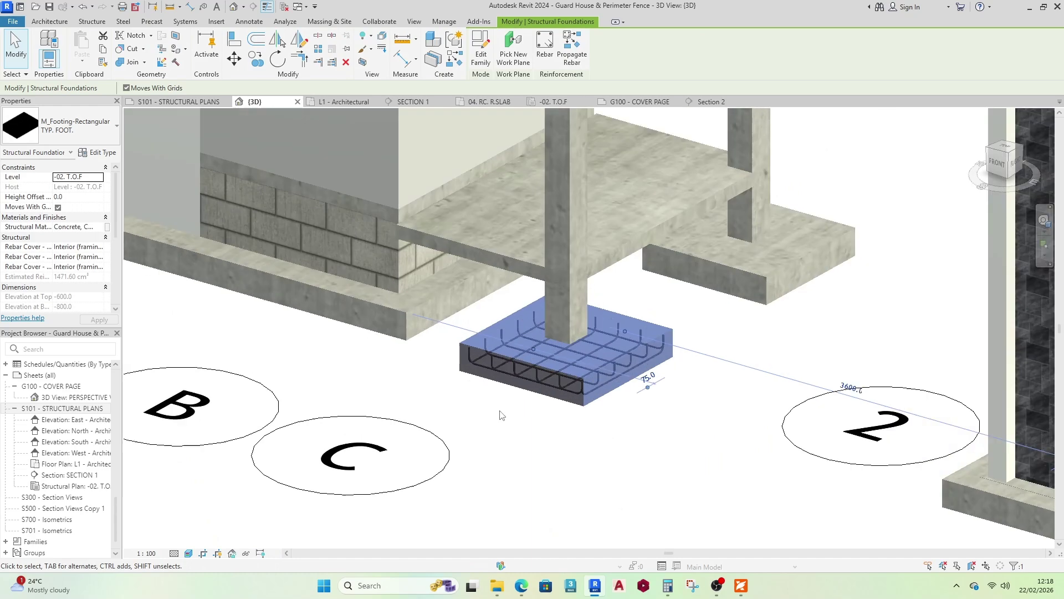
# Examine the reinforcement inside the front column footing in 3D and return to Section 2
pyautogui.scroll(5, 565, 433)
pyautogui.scroll(-5, 565, 432)
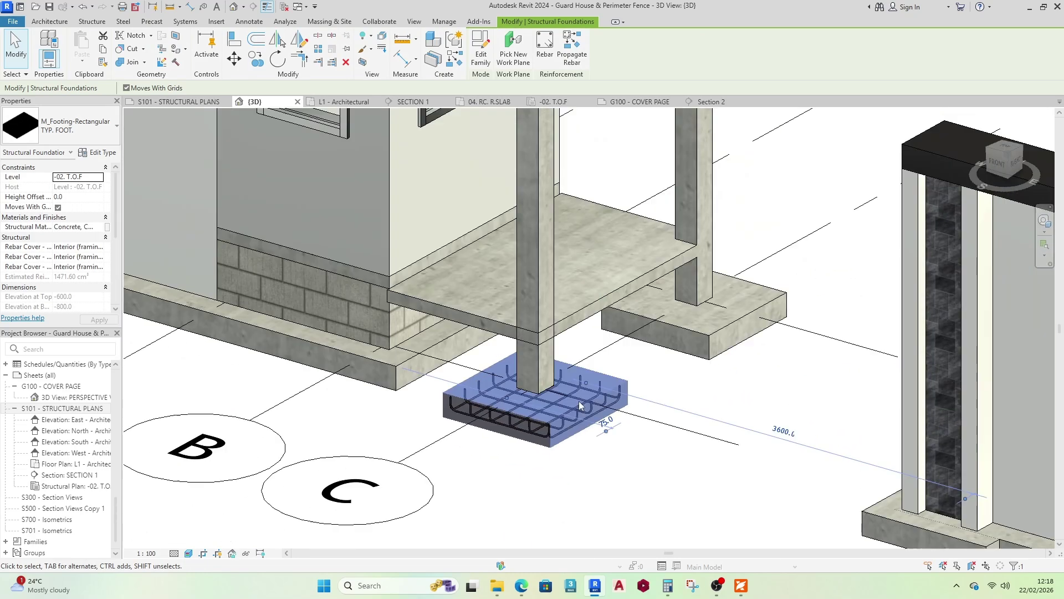
pyautogui.click(706, 102)
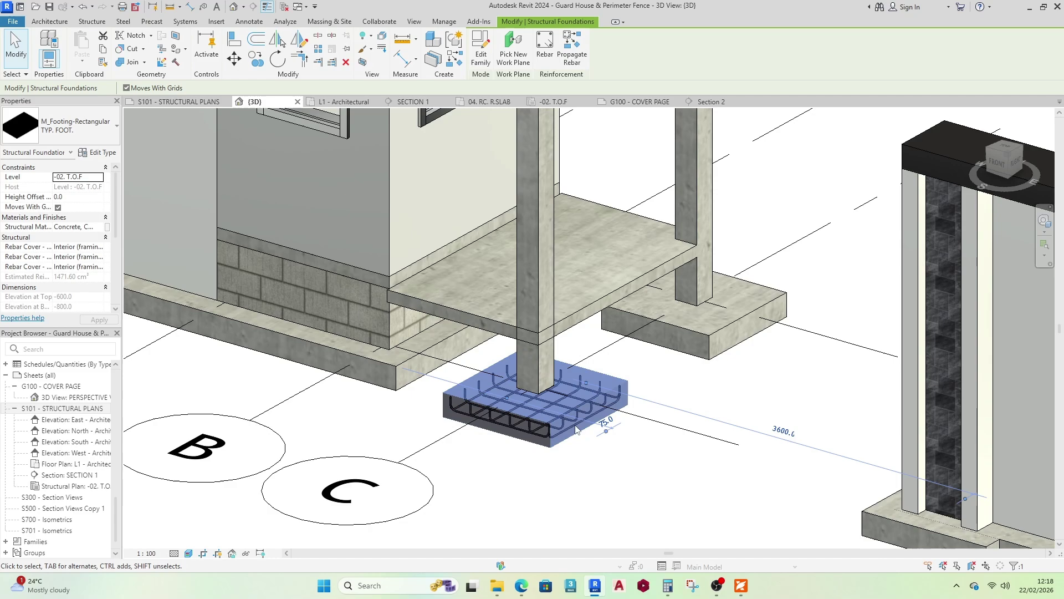
pyautogui.press('Escape')
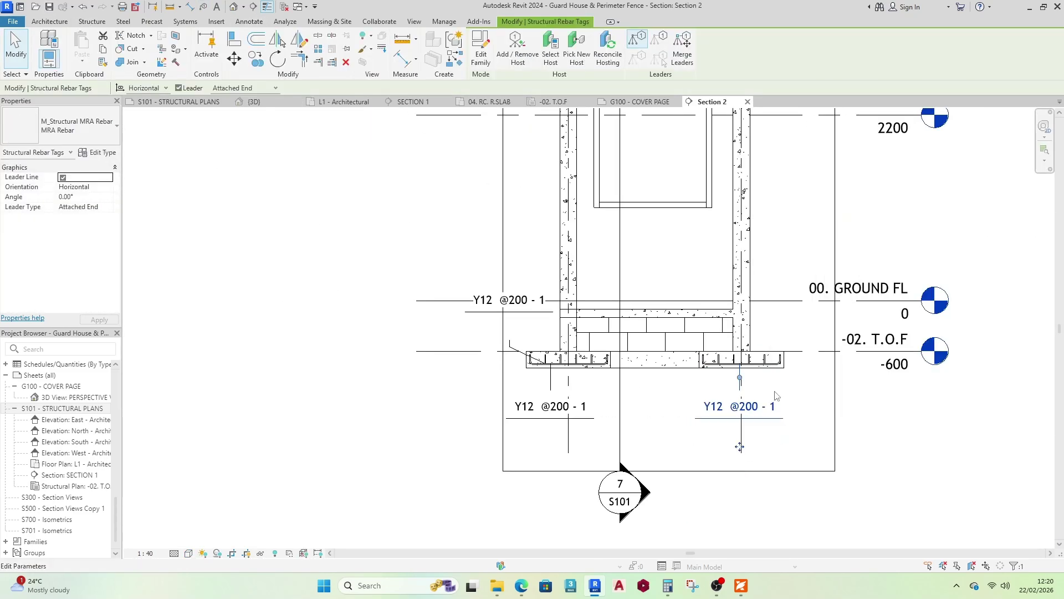
# Tag the distribution bars in the right-hand column footing in Section 2 and move the tag's leader elbow outside the footing
pyautogui.rightClick(774, 318)
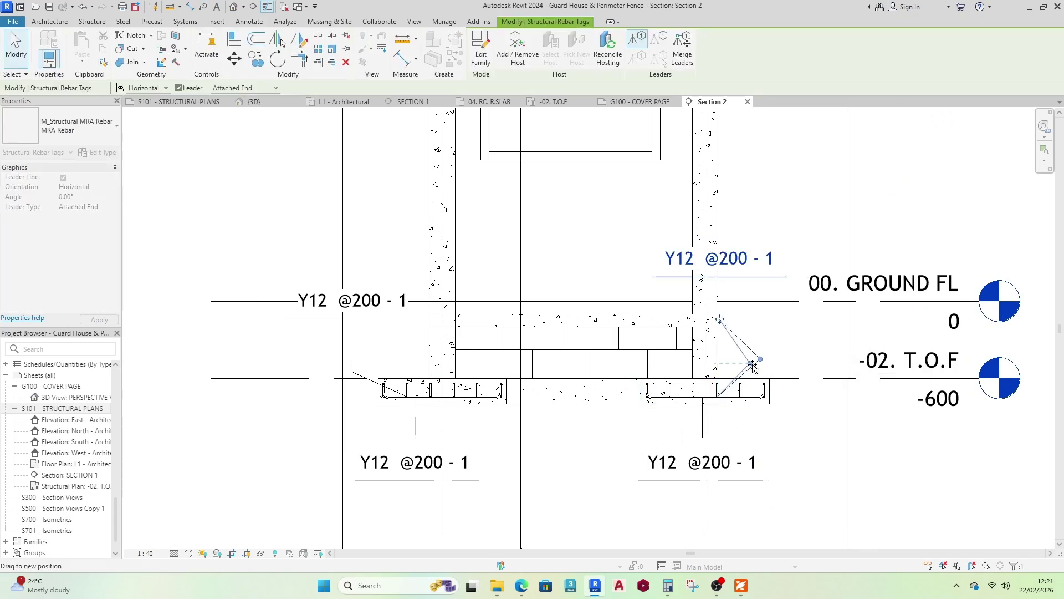
pyautogui.moveTo(753, 368); pyautogui.dragTo(828, 342)
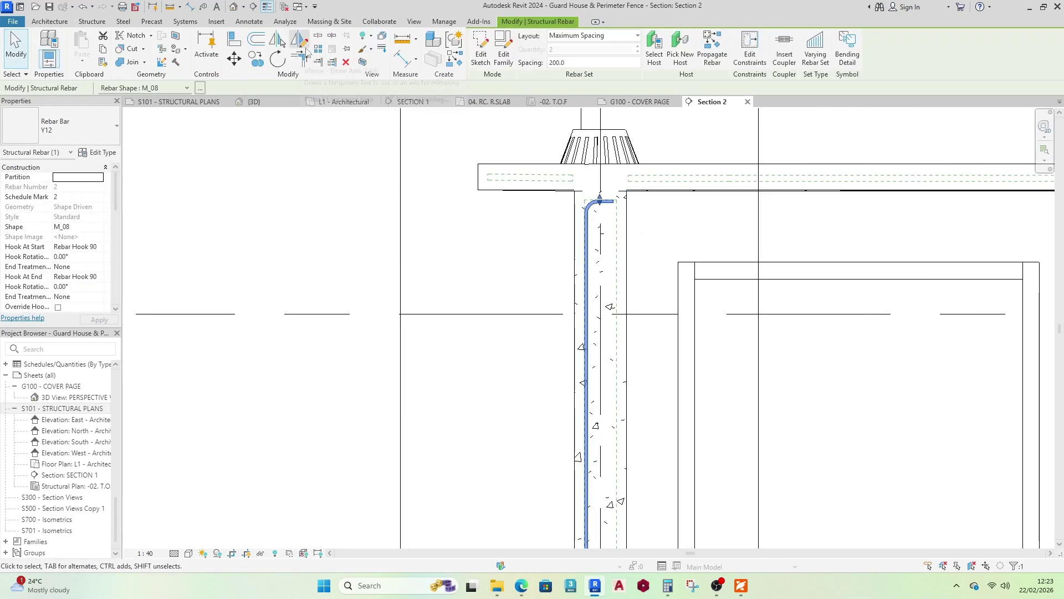
# Place Y10 rebar of shape M_02 in the ground floor slab in Section 2, with a maximum spacing of 200 mm
pyautogui.rightClick(461, 281)
pyautogui.click(495, 286)
pyautogui.click(505, 152)
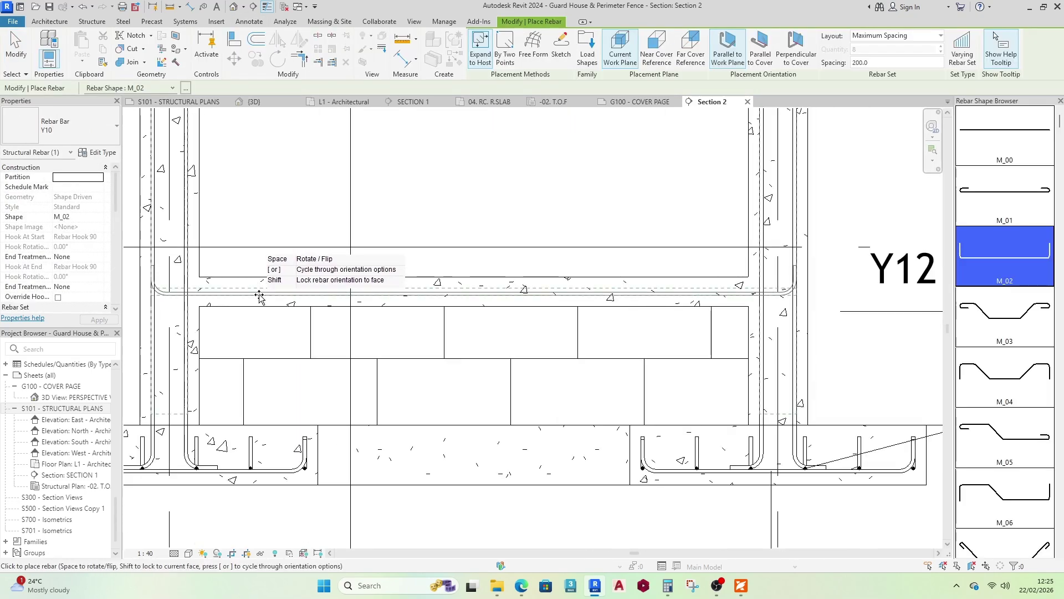
pyautogui.click(260, 297)
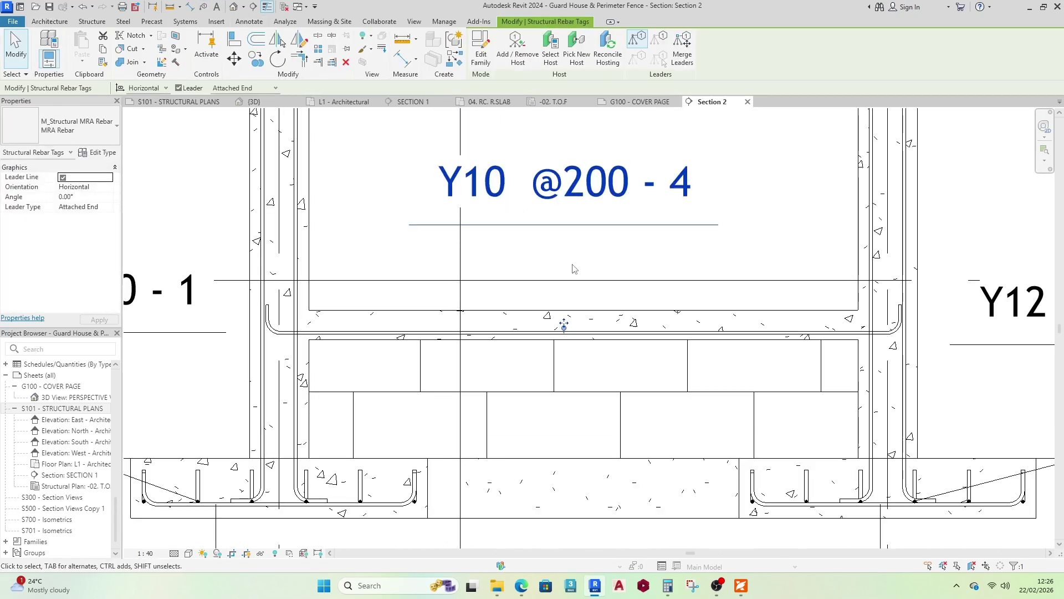
# Create similar Y10 rebar of shape M_02 in both directions of the porch roof slab, at a maximum spacing of 200 mm
pyautogui.rightClick(507, 363)
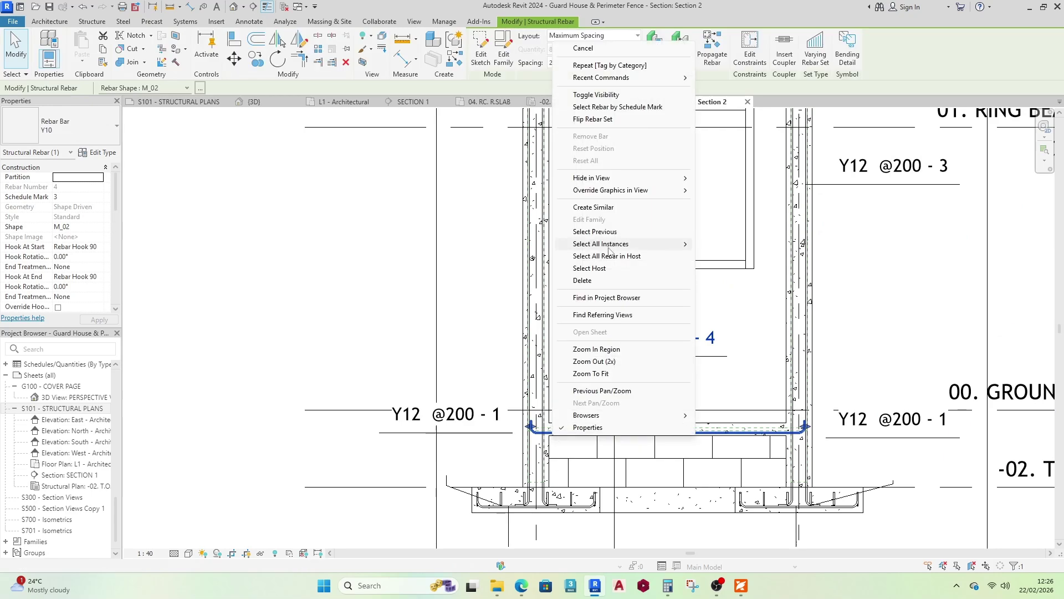
pyautogui.click(535, 212)
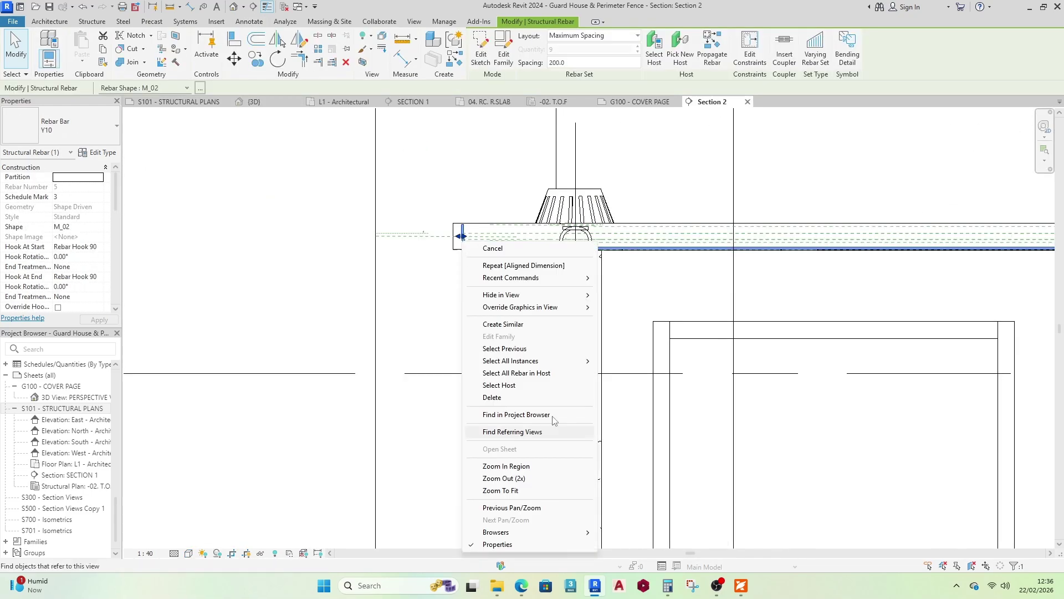
pyautogui.click(498, 326)
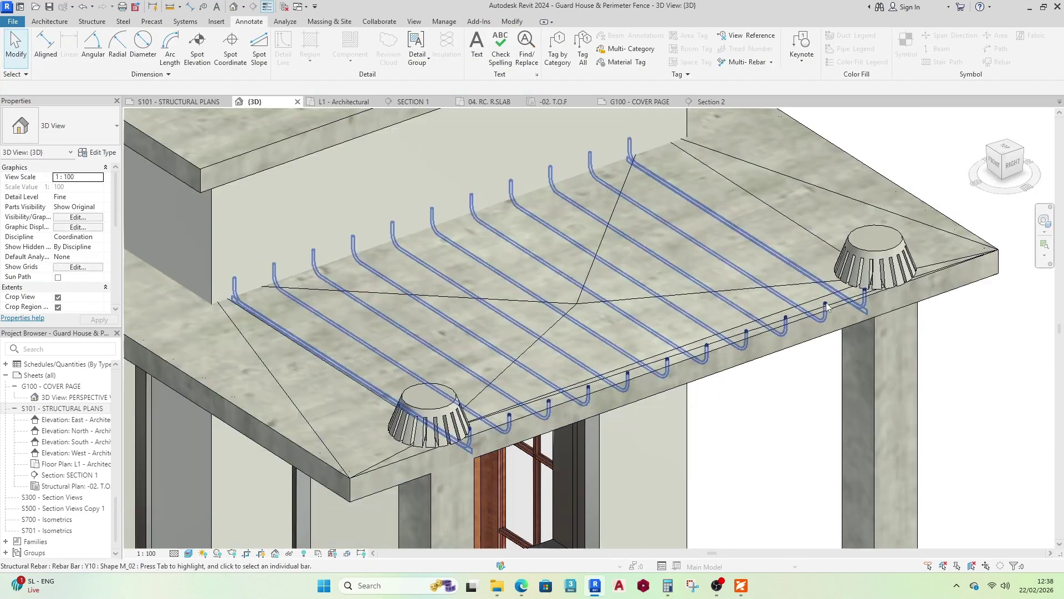
pyautogui.scroll(3, 795, 216)
pyautogui.click(795, 216)
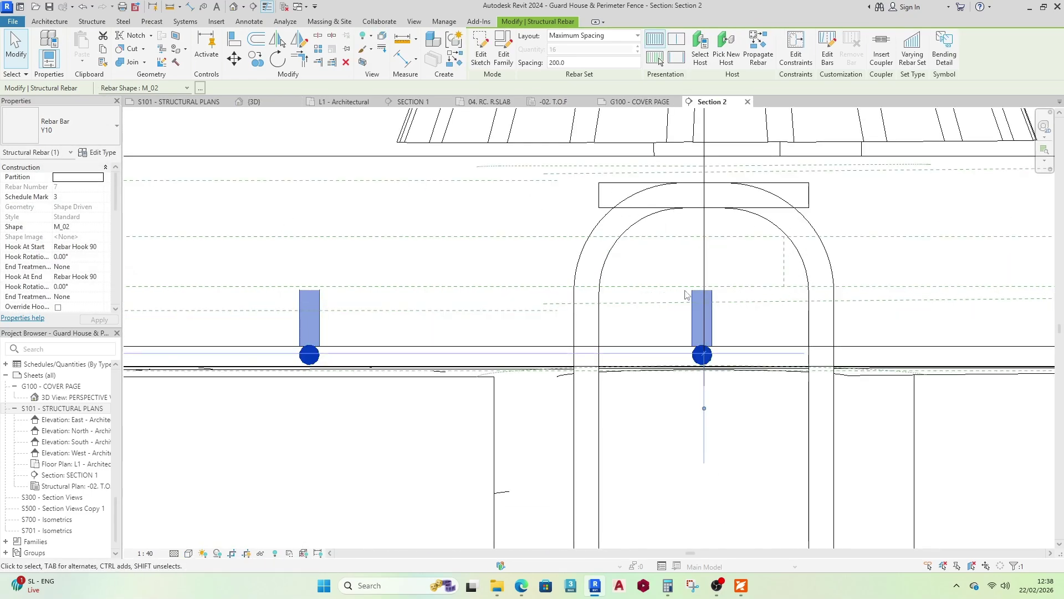
# Examine the reinforcement in the porch roof slab and inspect the upper roof slab in 3D
pyautogui.click(254, 101)
pyautogui.click(575, 372)
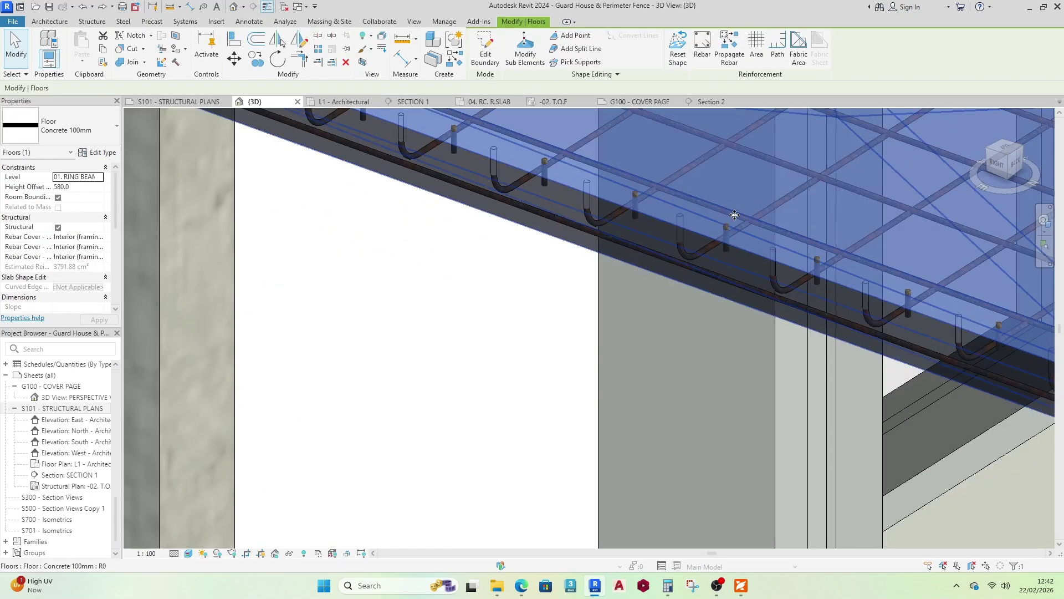
pyautogui.scroll(-5, 734, 215)
pyautogui.scroll(3, 617, 375)
pyautogui.keyDown('shift'); pyautogui.moveTo(627, 364); pyautogui.dragTo(632, 266, button='middle'); pyautogui.keyUp('shift')
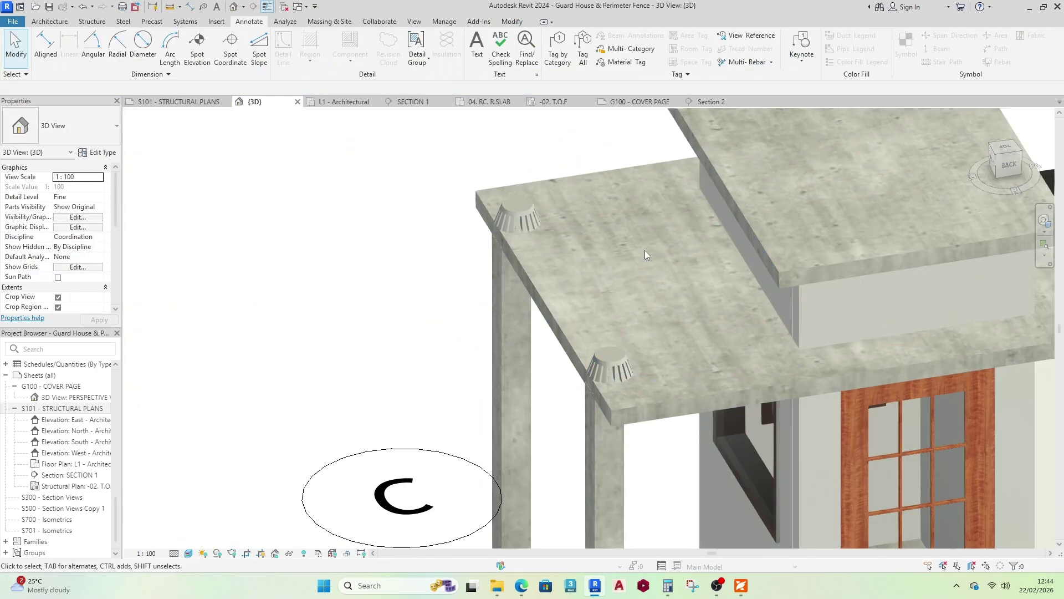
pyautogui.scroll(3, 644, 250)
pyautogui.scroll(-3, 565, 275)
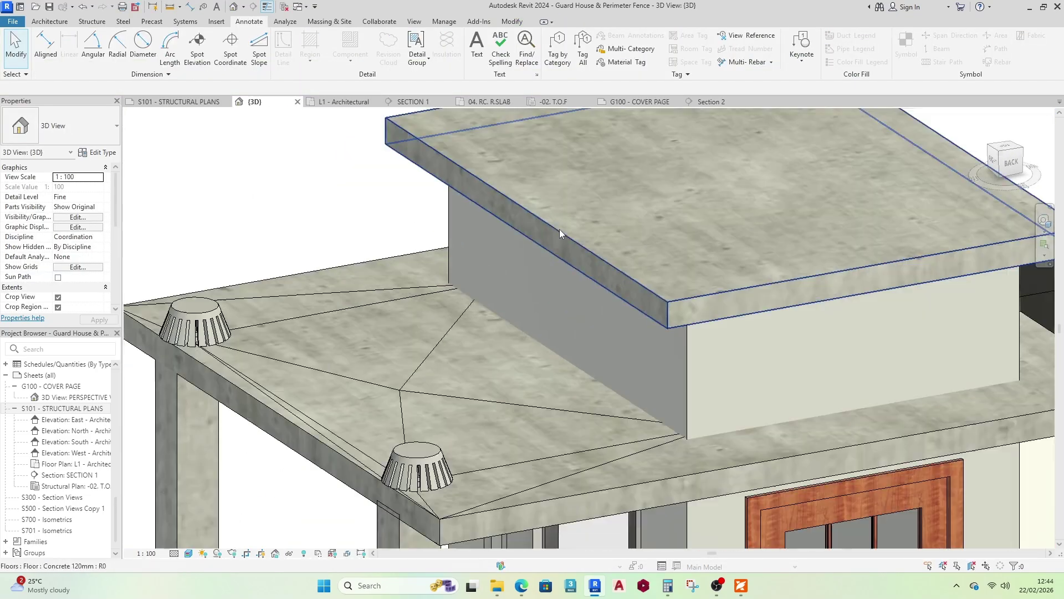
pyautogui.click(560, 228)
pyautogui.keyDown('shift'); pyautogui.moveTo(560, 228); pyautogui.dragTo(720, 360, button='middle'); pyautogui.keyUp('shift')
pyautogui.scroll(5, 761, 388)
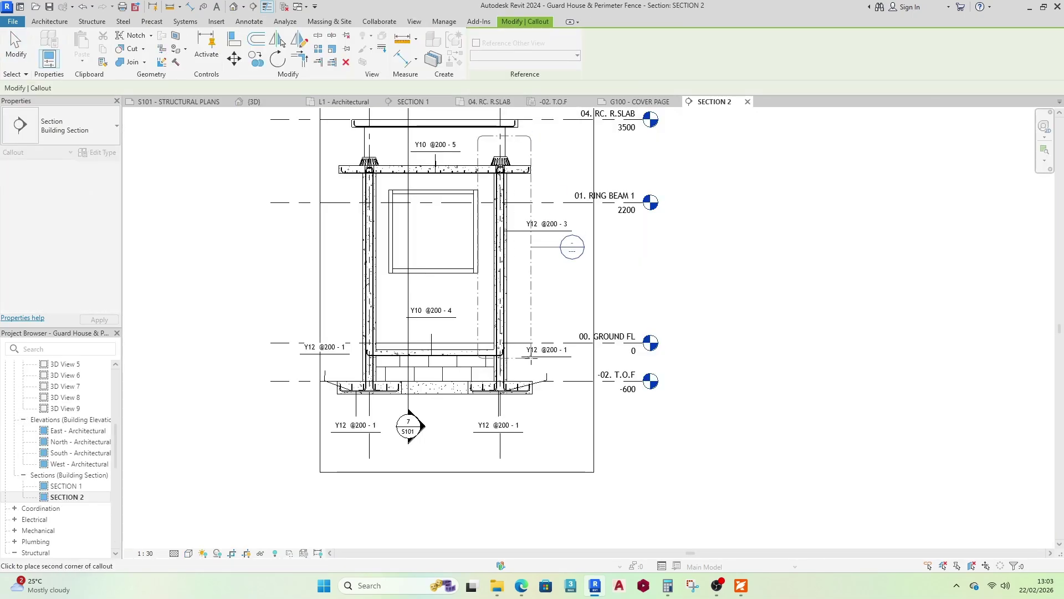
# Finish the callout around the right-hand column in Section 2, from above the porch slab down to the footing, and open its view
pyautogui.press('Escape')
pyautogui.scroll(4, 477, 302)
pyautogui.scroll(-3, 668, 271)
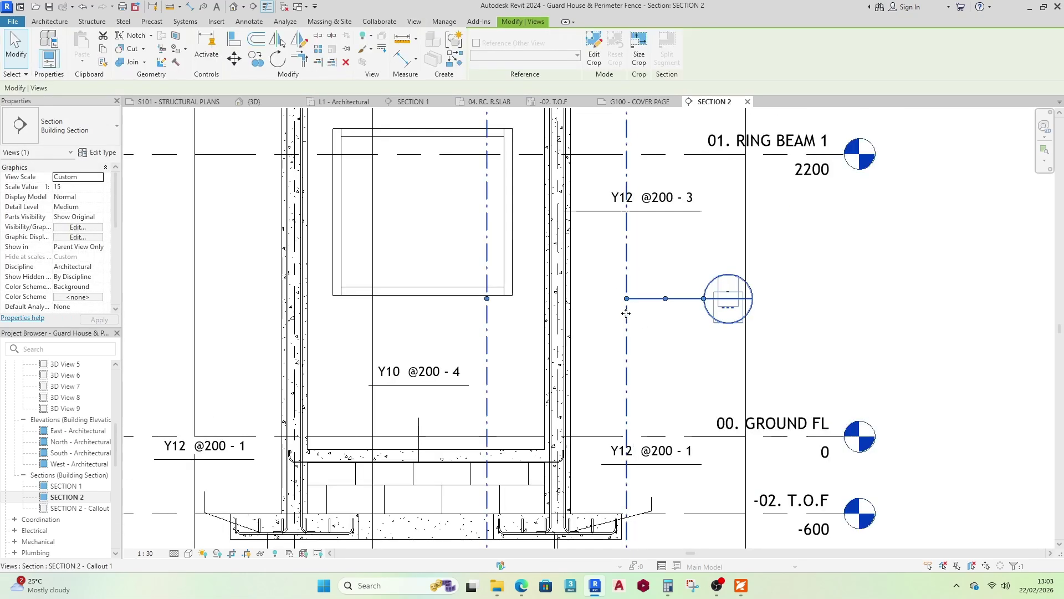
pyautogui.scroll(2, 626, 313)
pyautogui.scroll(-1, 486, 171)
pyautogui.scroll(-1, 650, 403)
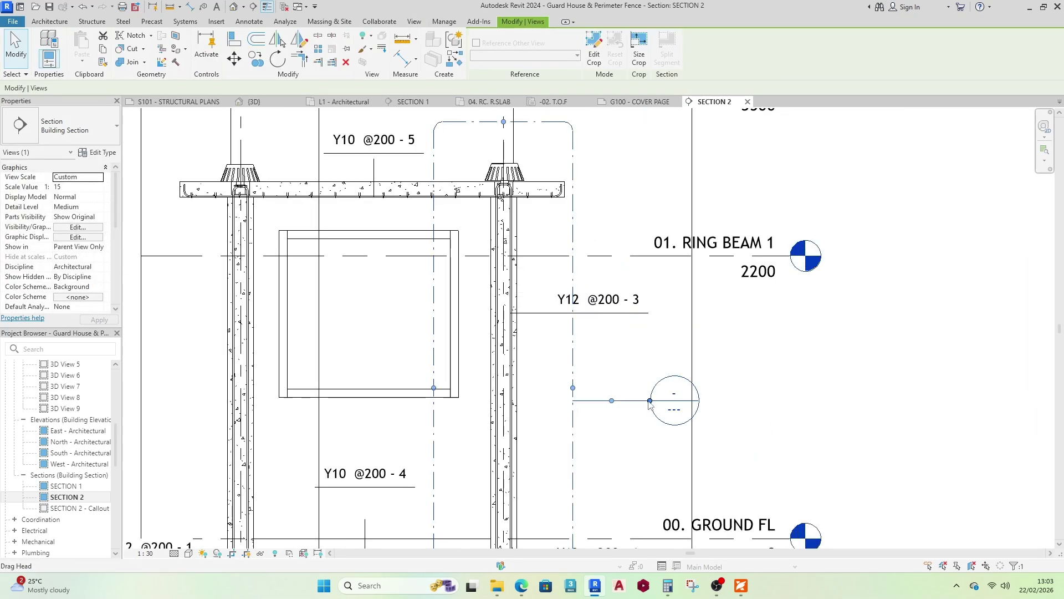
pyautogui.rightClick(687, 366)
pyautogui.click(677, 78)
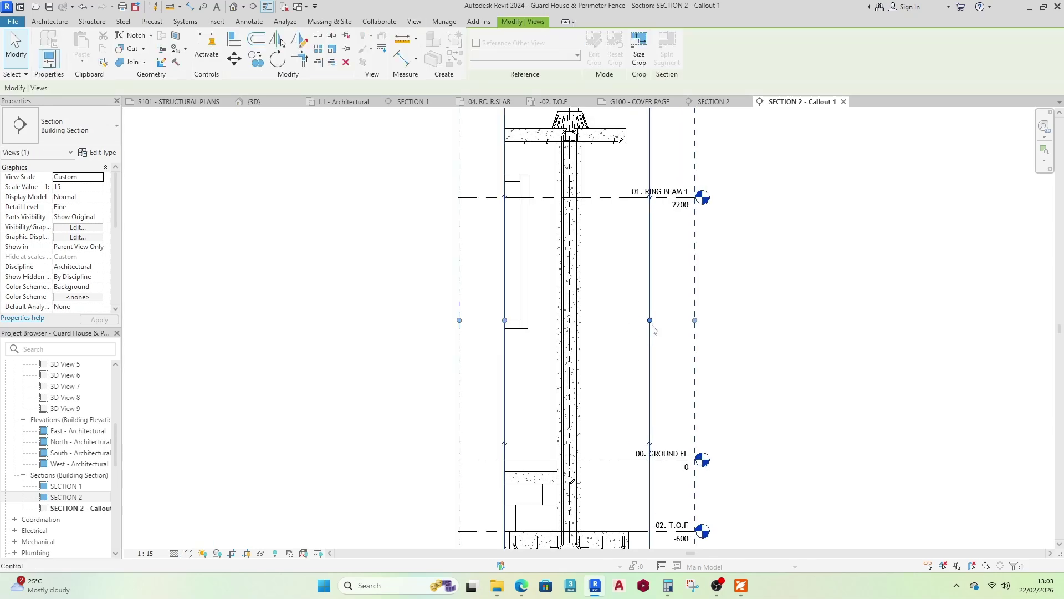
# Place the Section 2 - Callout 1 view on sheet S101 near the Section 2 viewport and arrange the two viewports side by side
pyautogui.click(173, 101)
pyautogui.moveTo(79, 508); pyautogui.dragTo(541, 419)
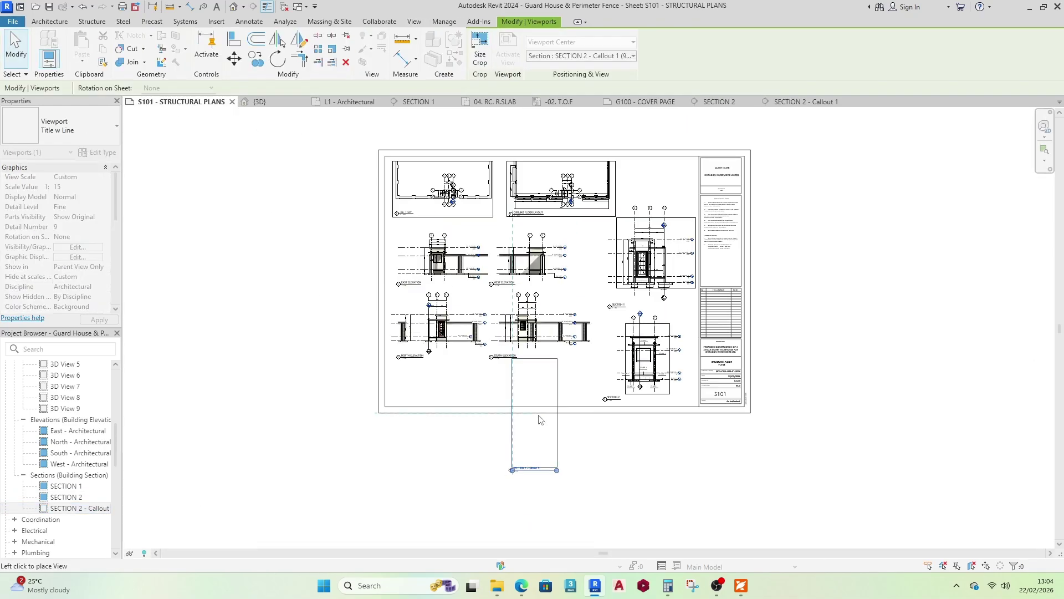
pyautogui.scroll(-3, 651, 332)
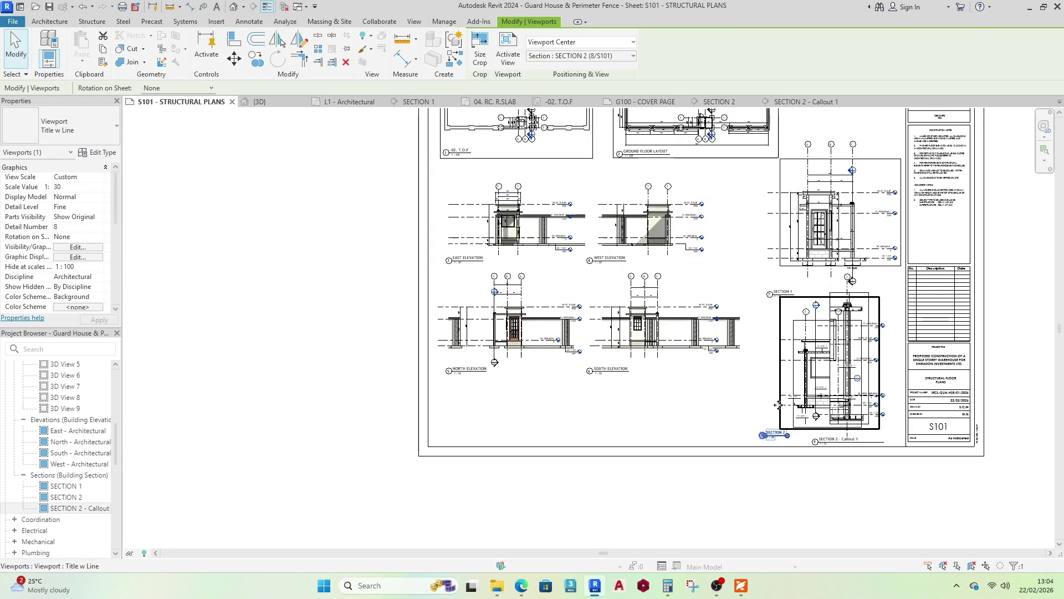
pyautogui.click(721, 426)
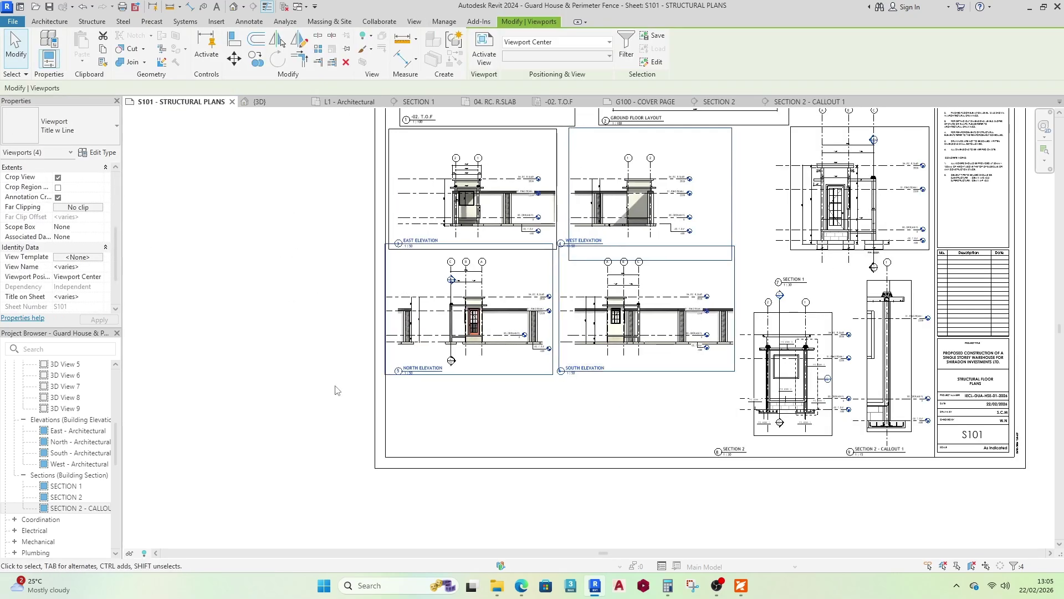
# Release the elevation viewports and examine the Section 2 and callout viewports on sheet S101
pyautogui.scroll(-2, 335, 390)
pyautogui.click(678, 468)
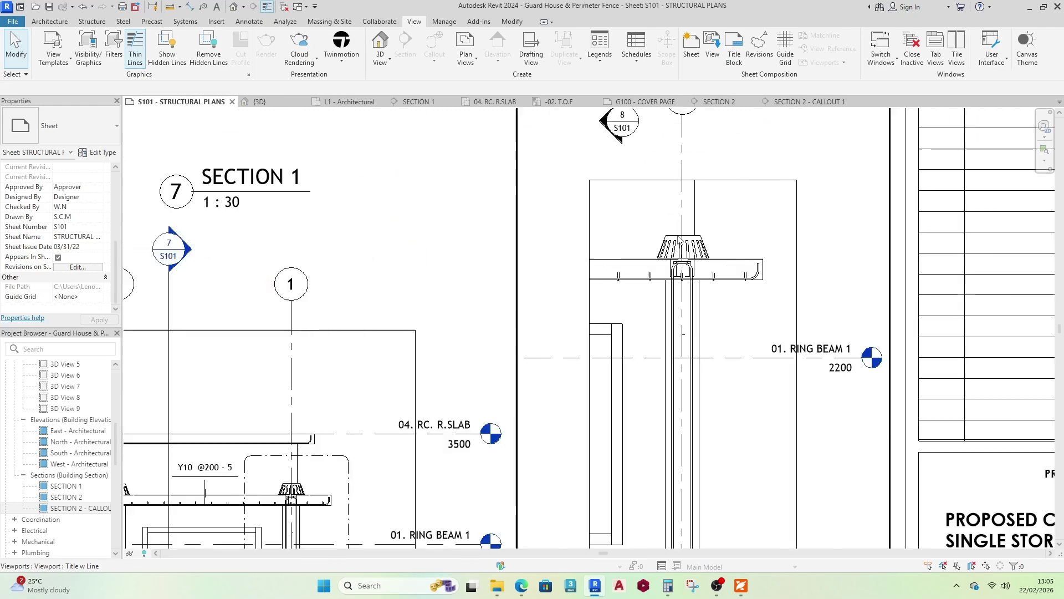
pyautogui.click(1027, 262)
pyautogui.scroll(5, 716, 488)
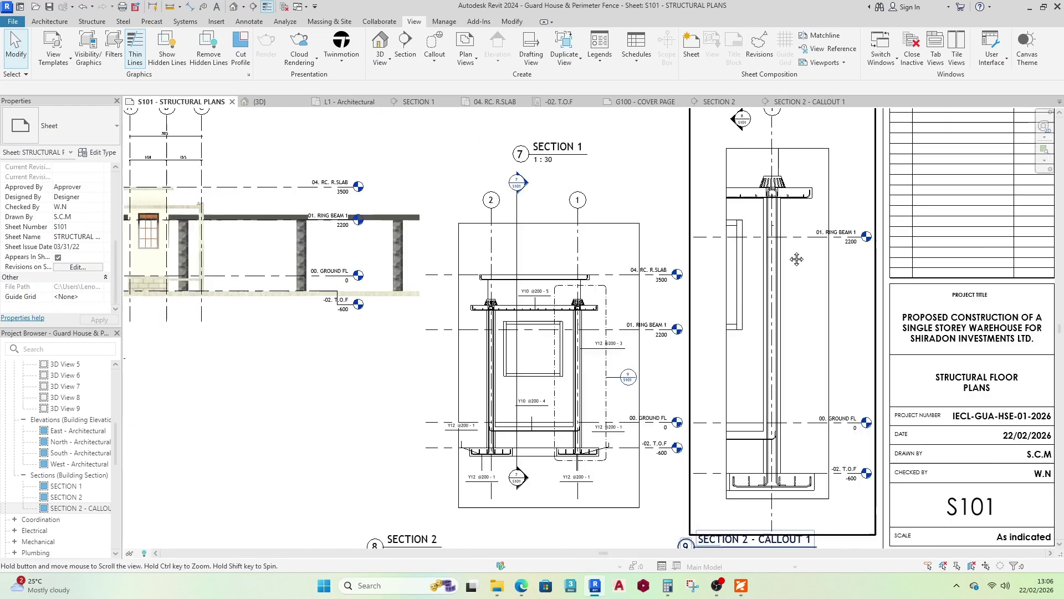